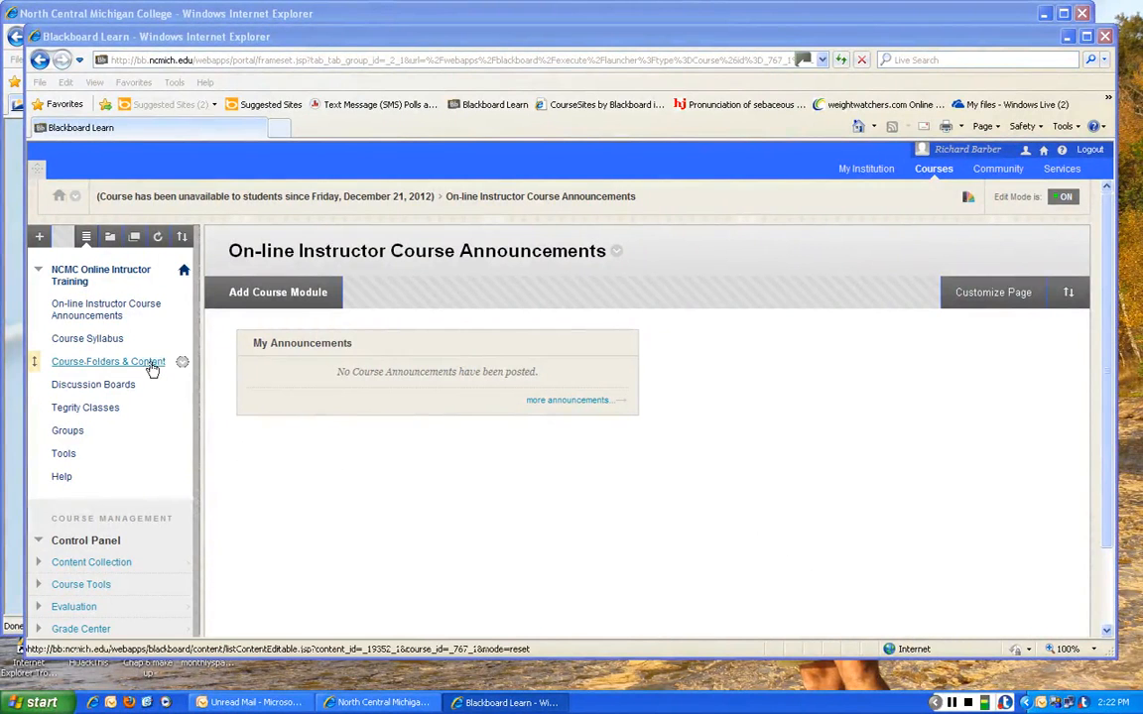
- Open the Course Folders & Content area of the course
click(151, 366)
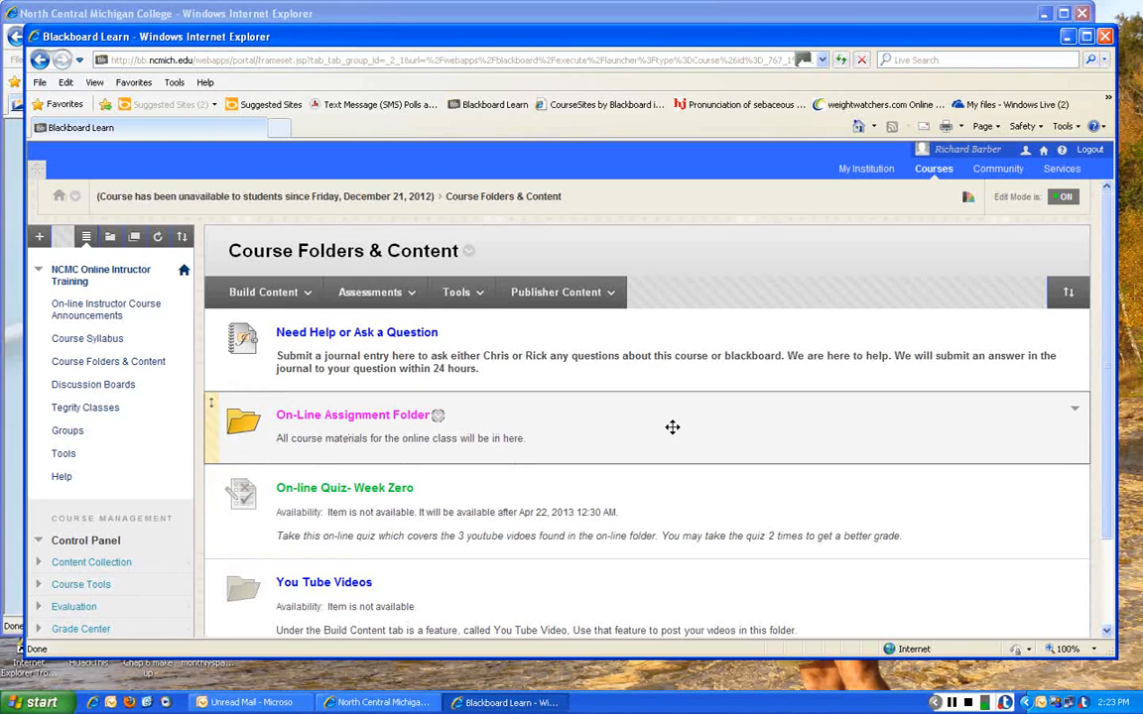
scroll(673, 426, down, 1)
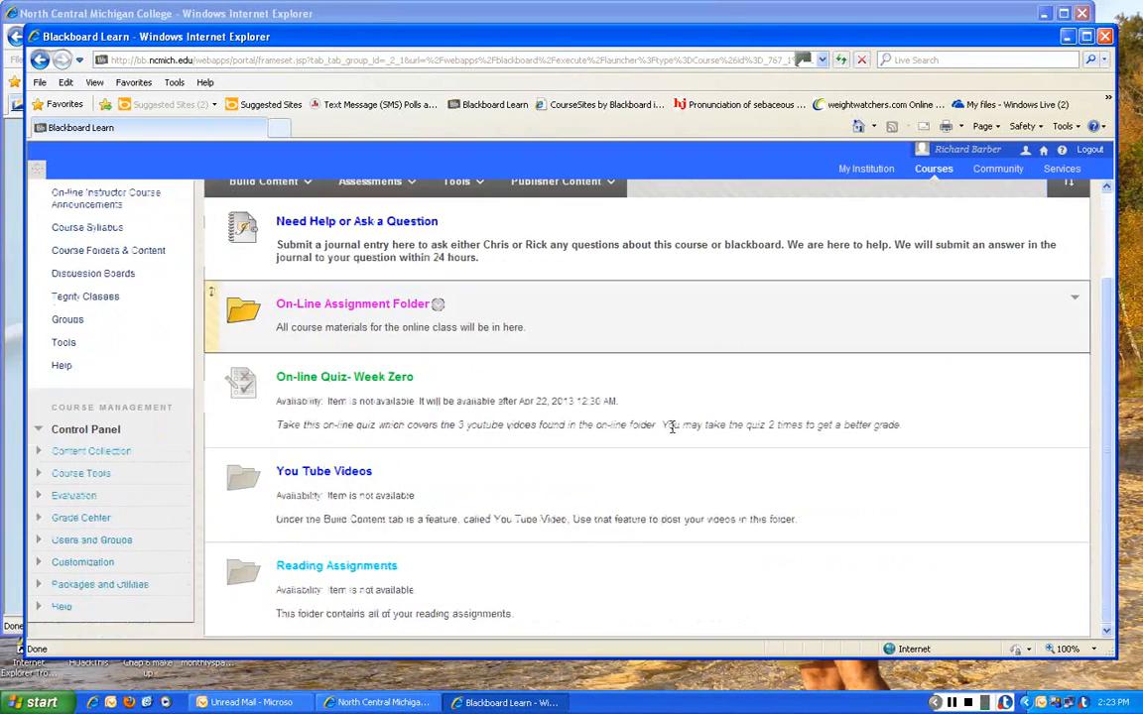
scroll(673, 427, up, 1)
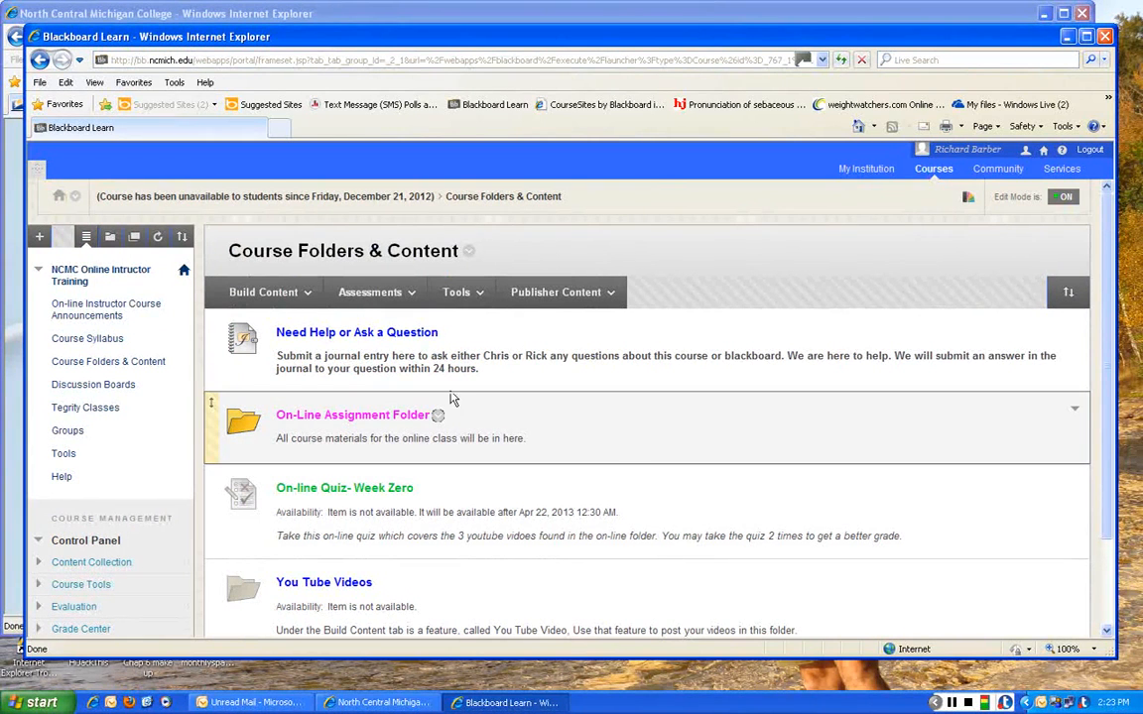
- Start creating a brand-new test in the Course Folders & Content area
click(513, 294)
click(248, 292)
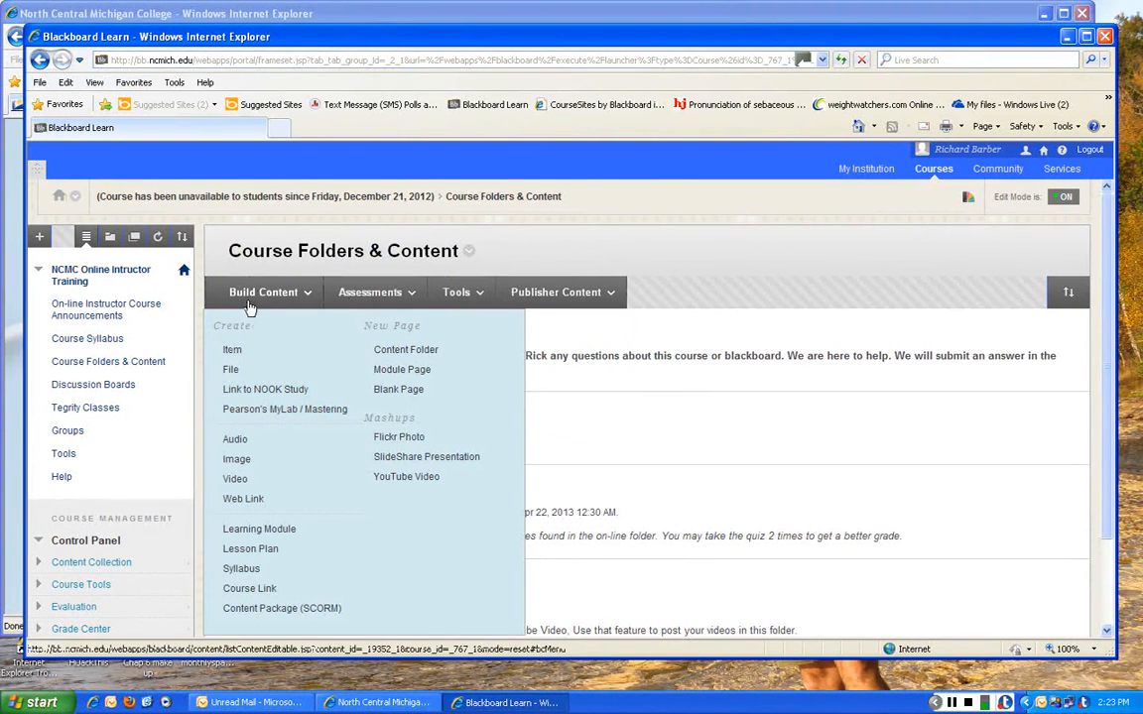
click(362, 292)
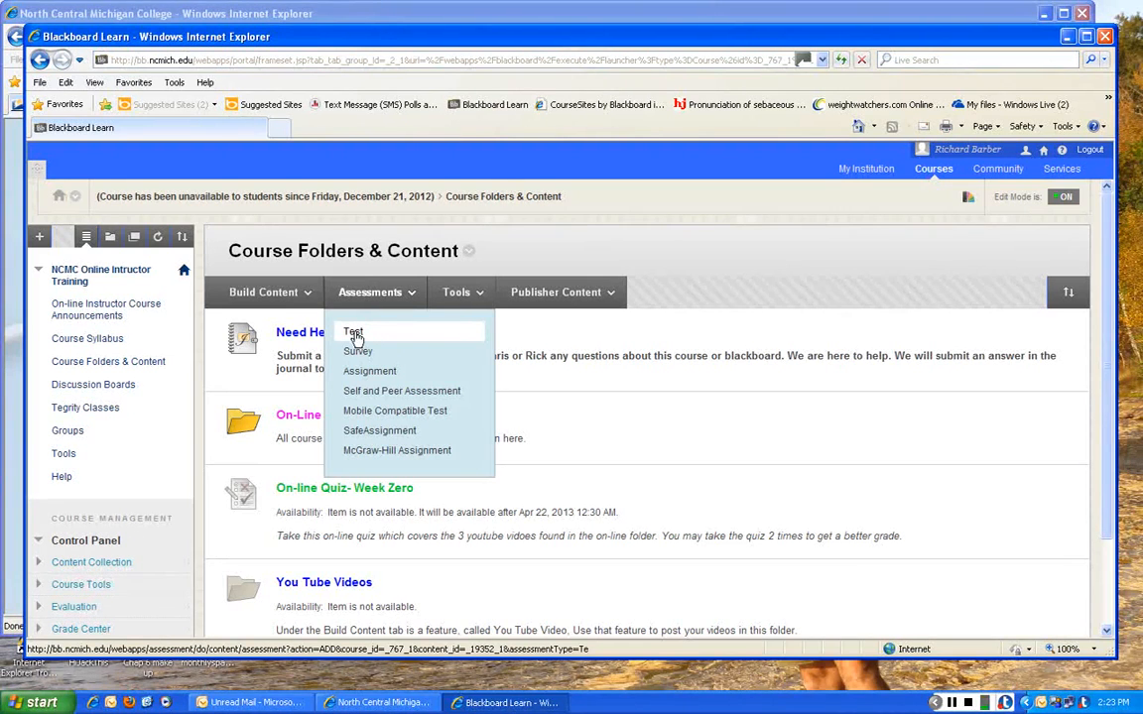
click(355, 336)
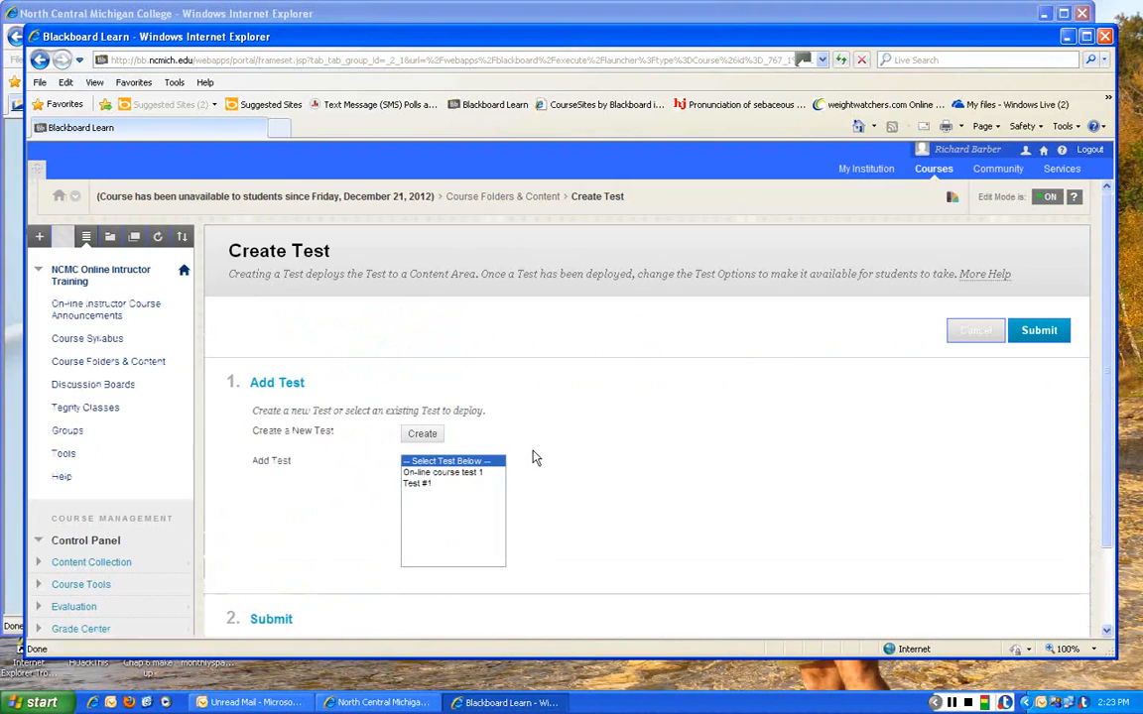
scroll(544, 452, down, 1)
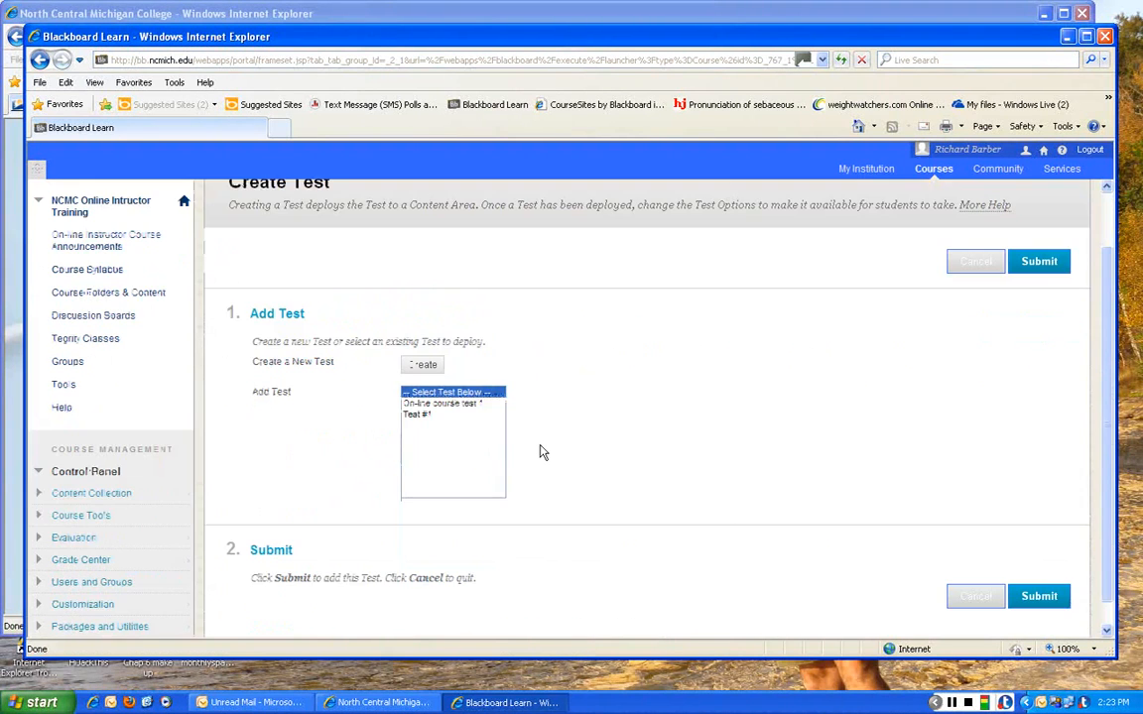
click(423, 366)
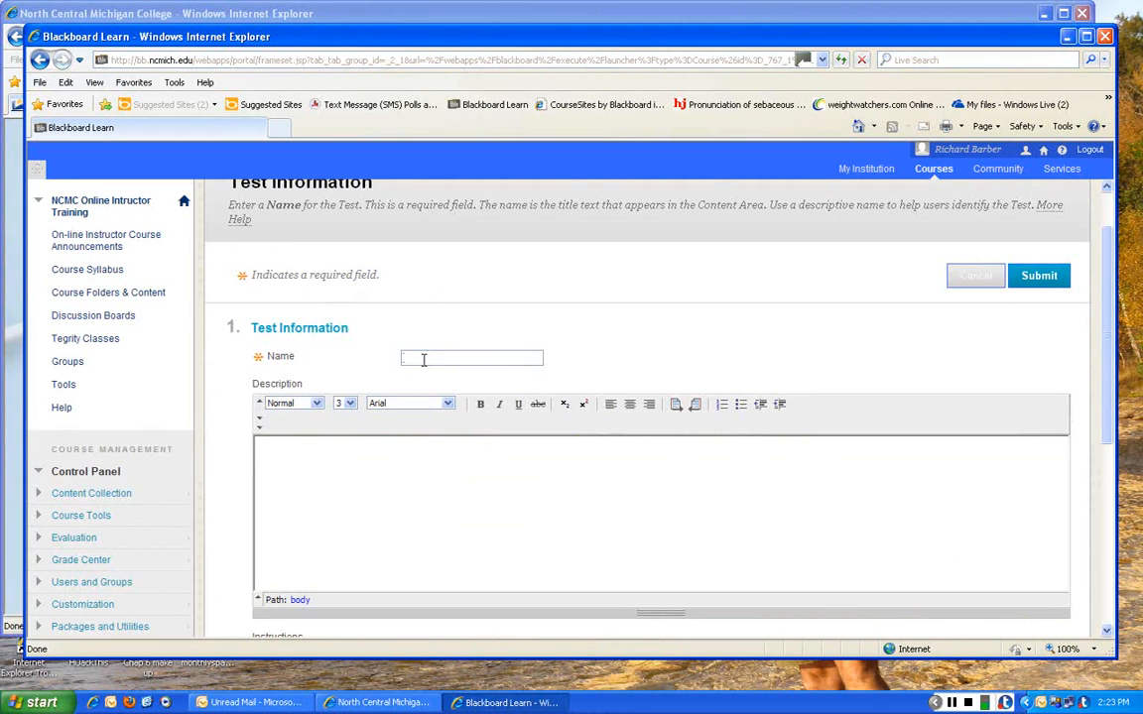
- Name the test "On-line Training Test"
click(424, 360)
text(Ch)
text(-line)
text( Training)
text( Test)
- Enter the test description "This test covers the first 3 weeks of class"
scroll(374, 444, down, 1)
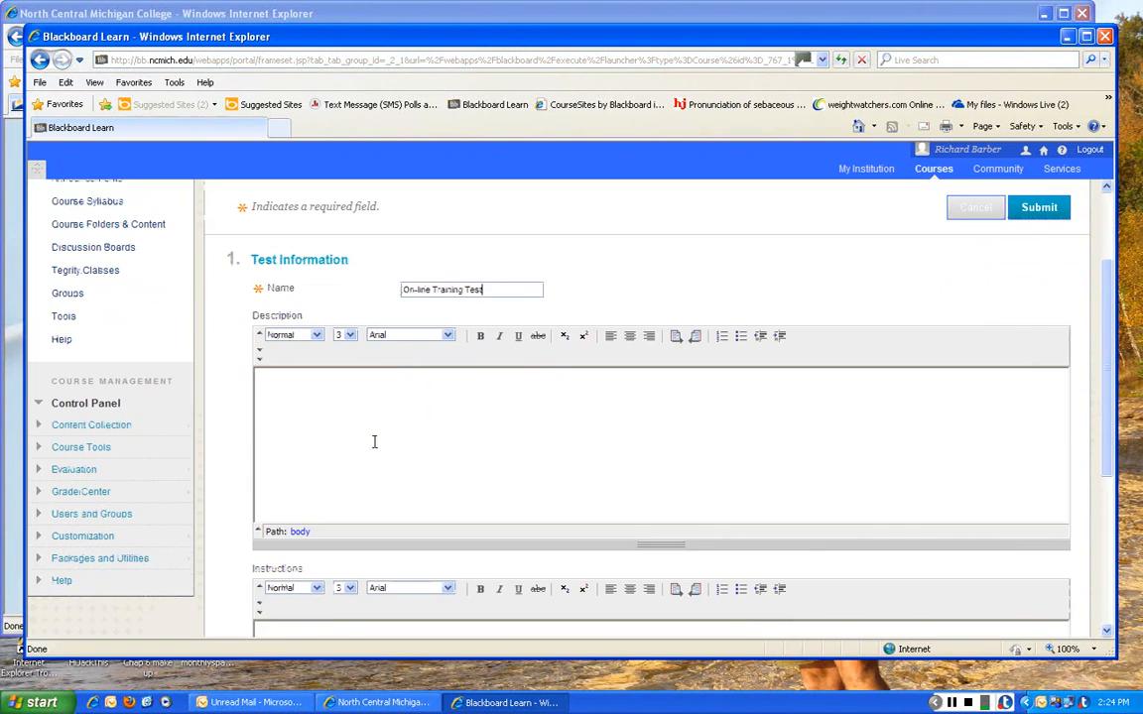
click(268, 386)
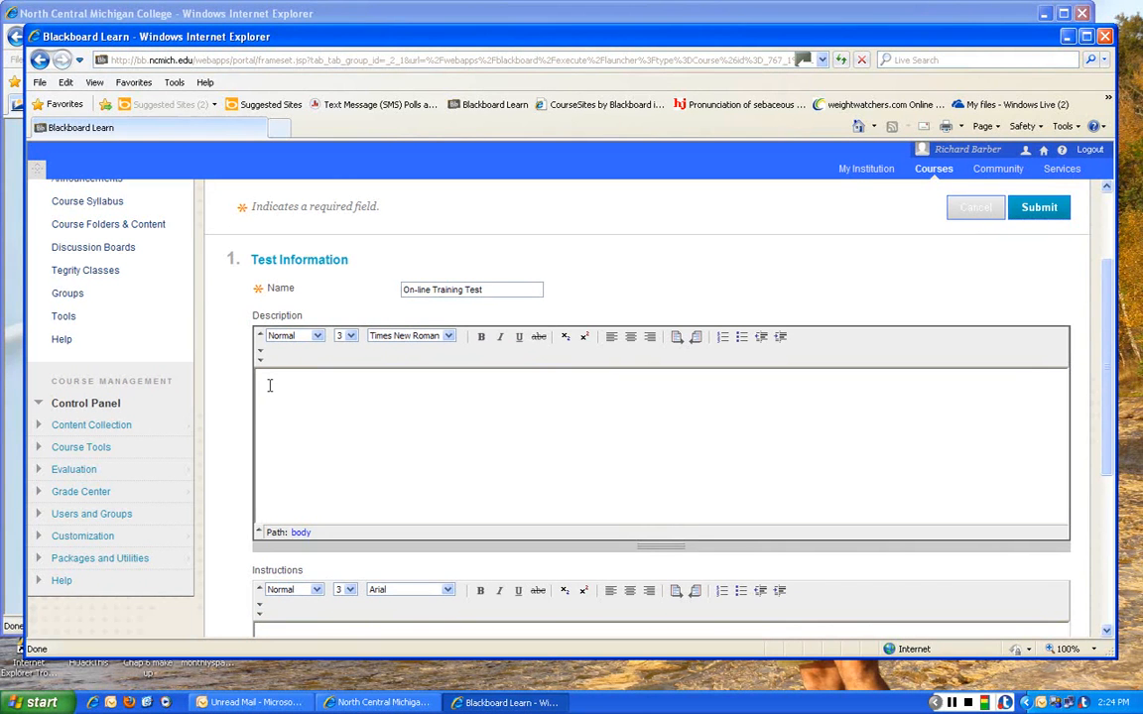
text(This teszt covers the first 3 weeks of class)
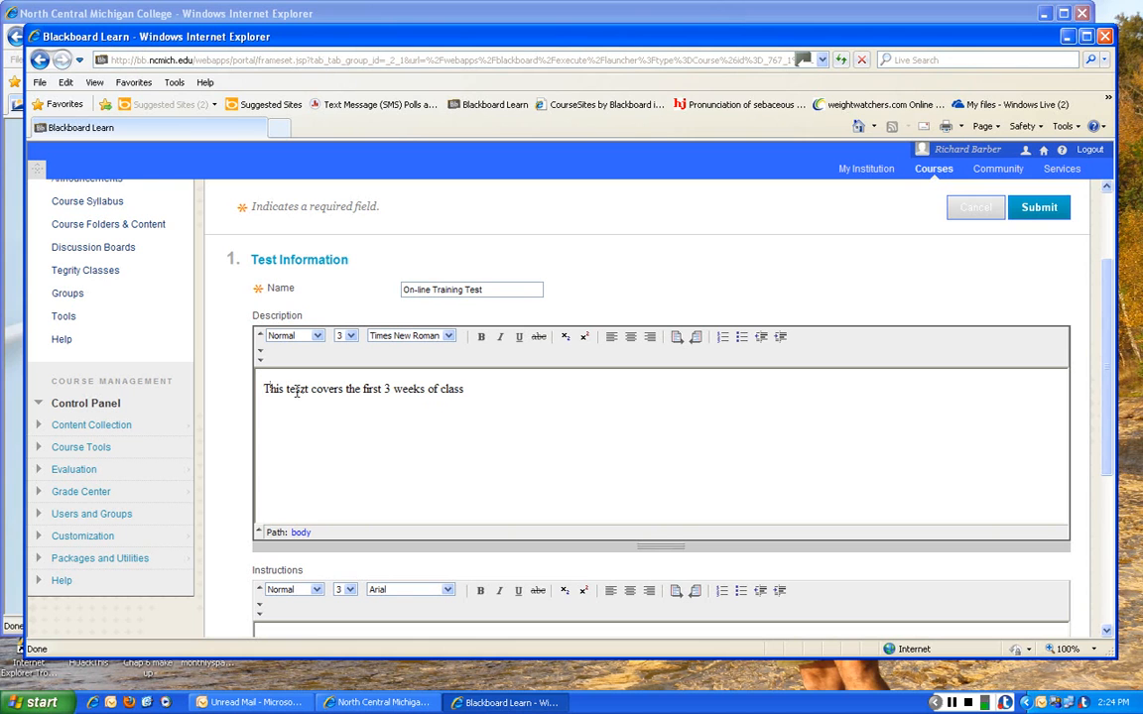
click(303, 389)
key(BackSpace)
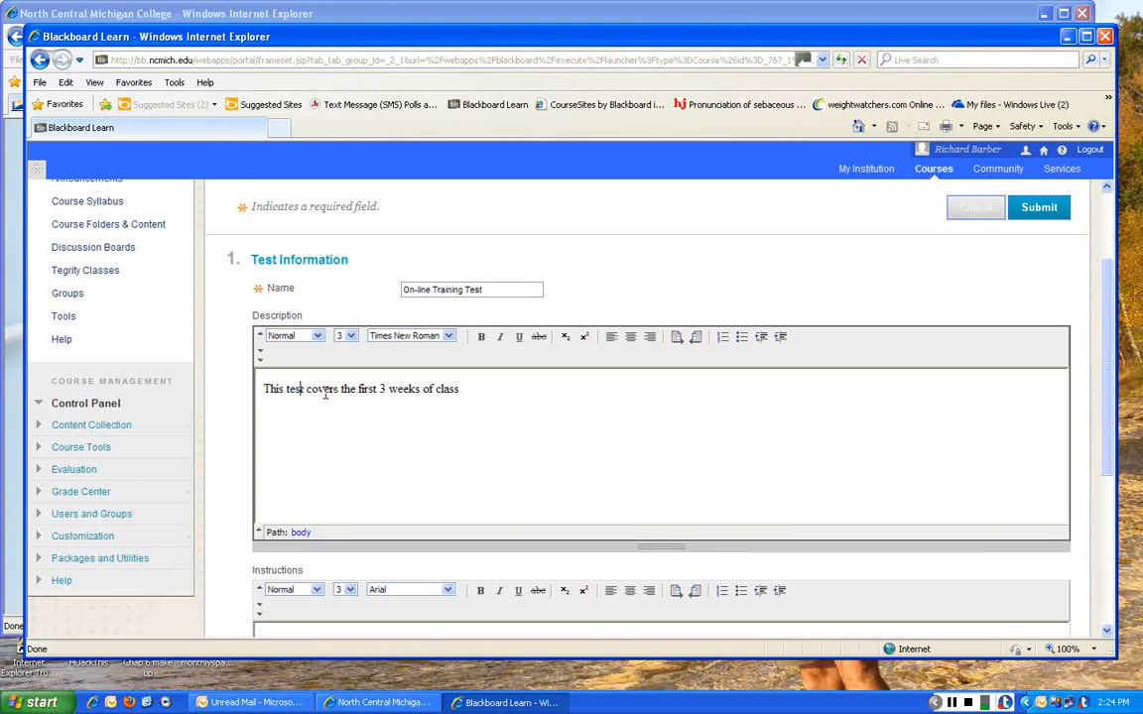
click(459, 389)
- Enter the test instructions "This is a multiple answer test."
scroll(387, 431, down, 1)
scroll(386, 424, down, 2)
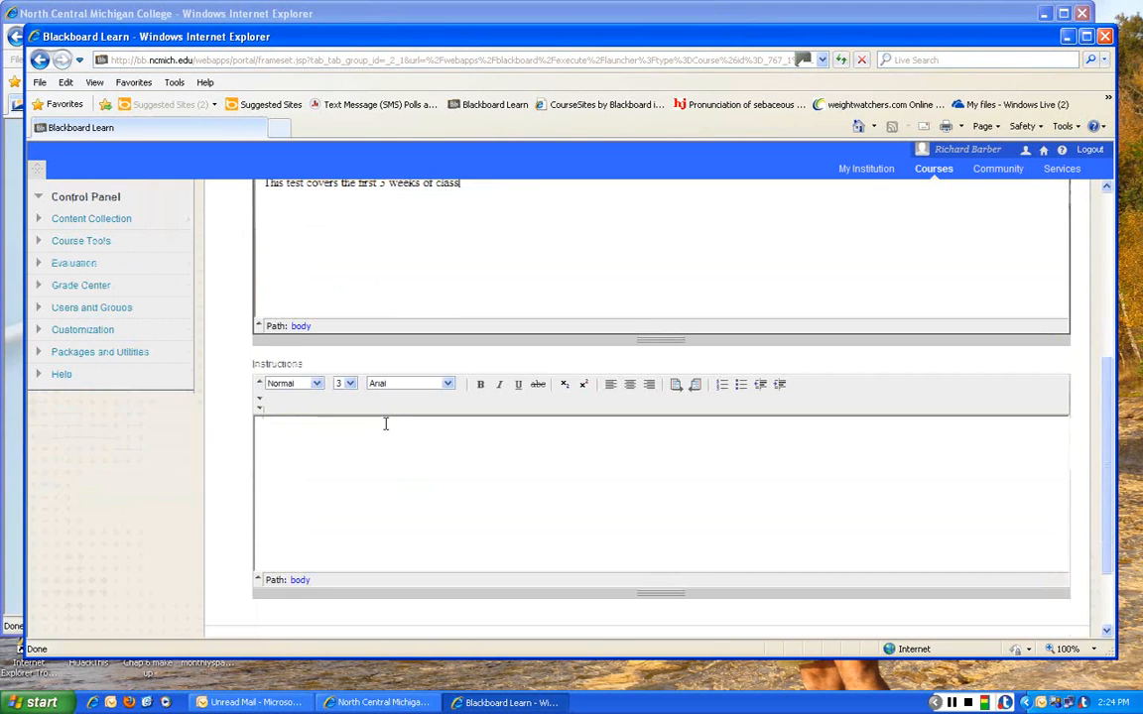
click(268, 429)
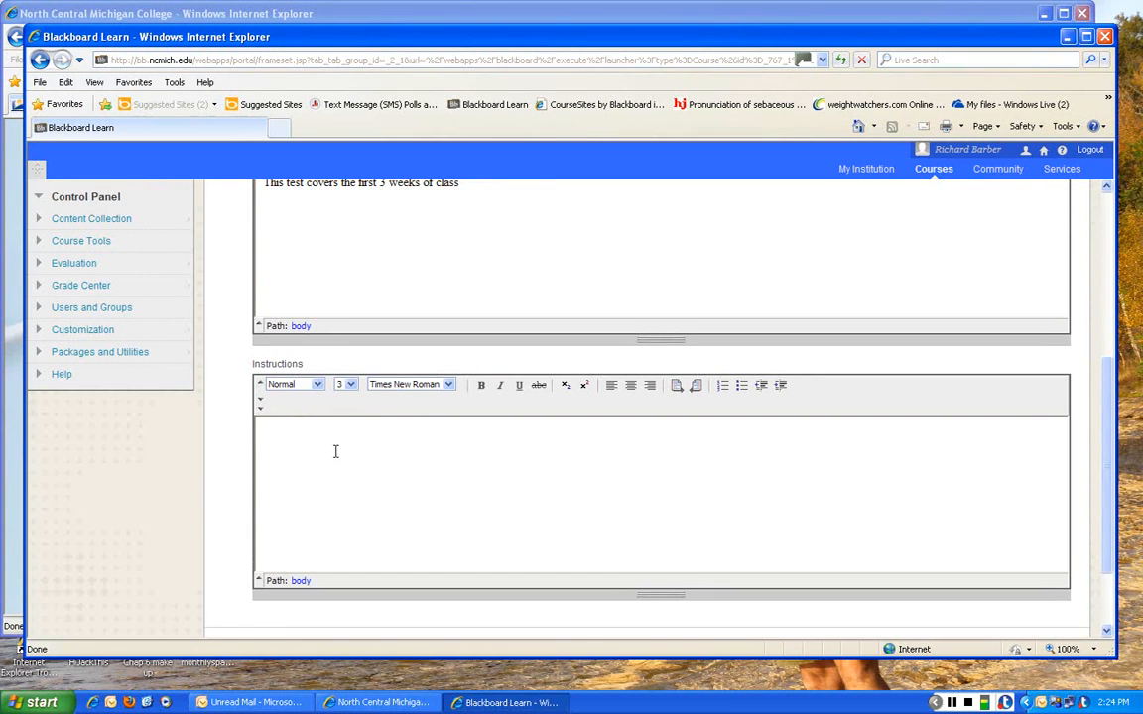
text(this a)
key(BackSpace)
text(is a mu)
text(ltiple)
text( answer t)
text(ext)
key(BackSpace)
key(BackSpace)
text(st.)
click(261, 437)
key(Delete)
text(T)
key(Delete)
text(T)
click(432, 452)
- Submit the test information to create the test
scroll(501, 486, down, 3)
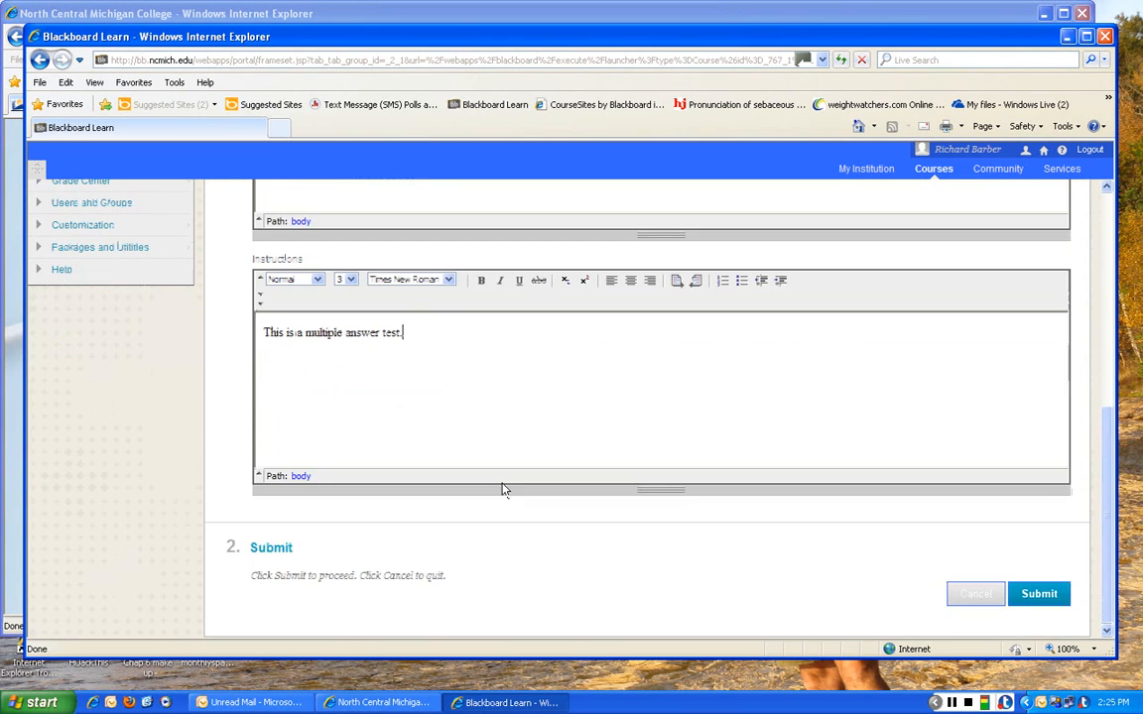
scroll(540, 319, up, 3)
scroll(539, 358, down, 1)
scroll(539, 359, down, 1)
click(1039, 595)
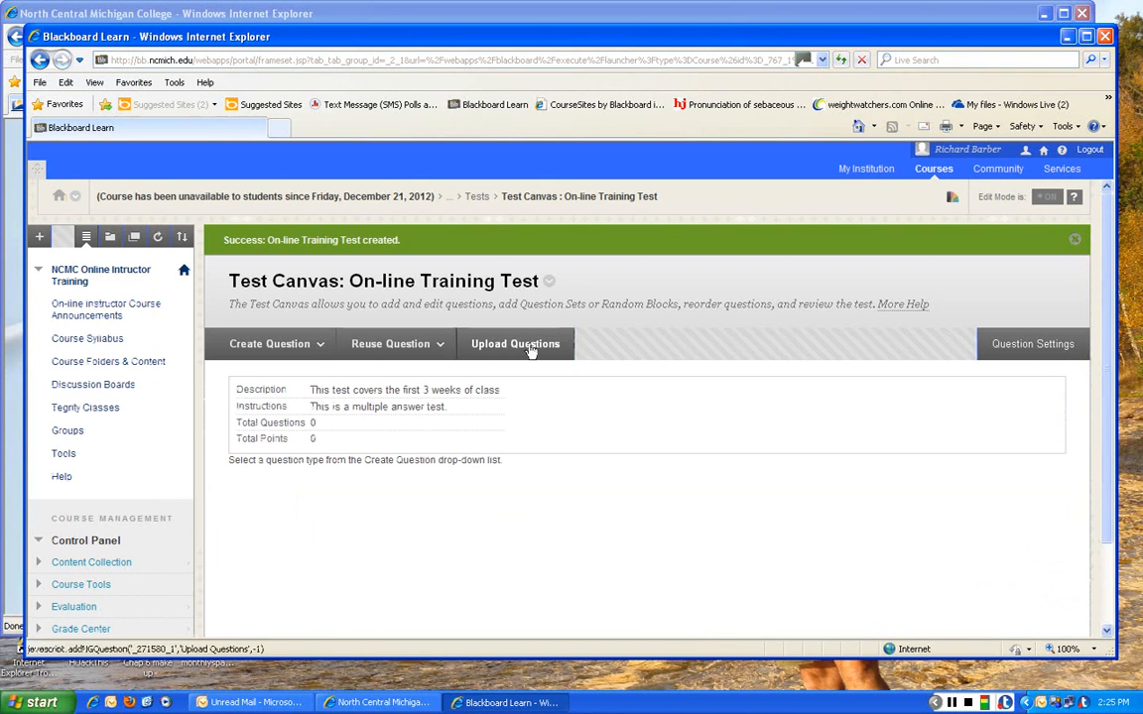
- Add a Multiple Choice question to the On-line Training Test
click(277, 347)
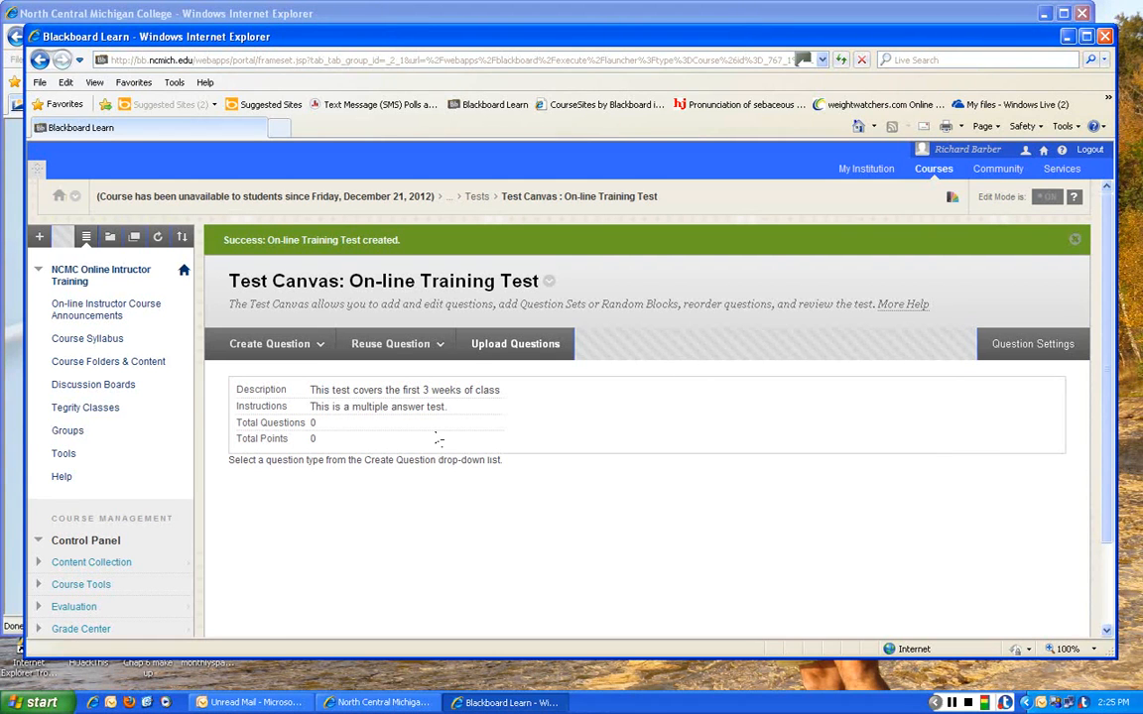
click(243, 343)
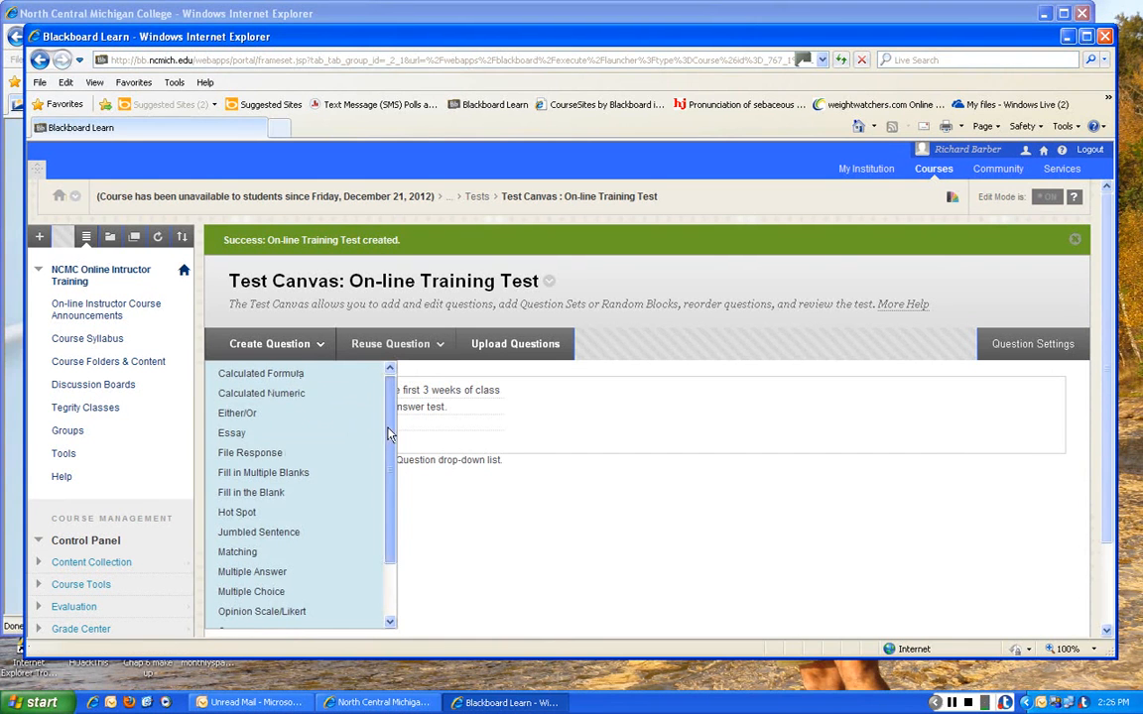
drag(387, 439, 388, 490)
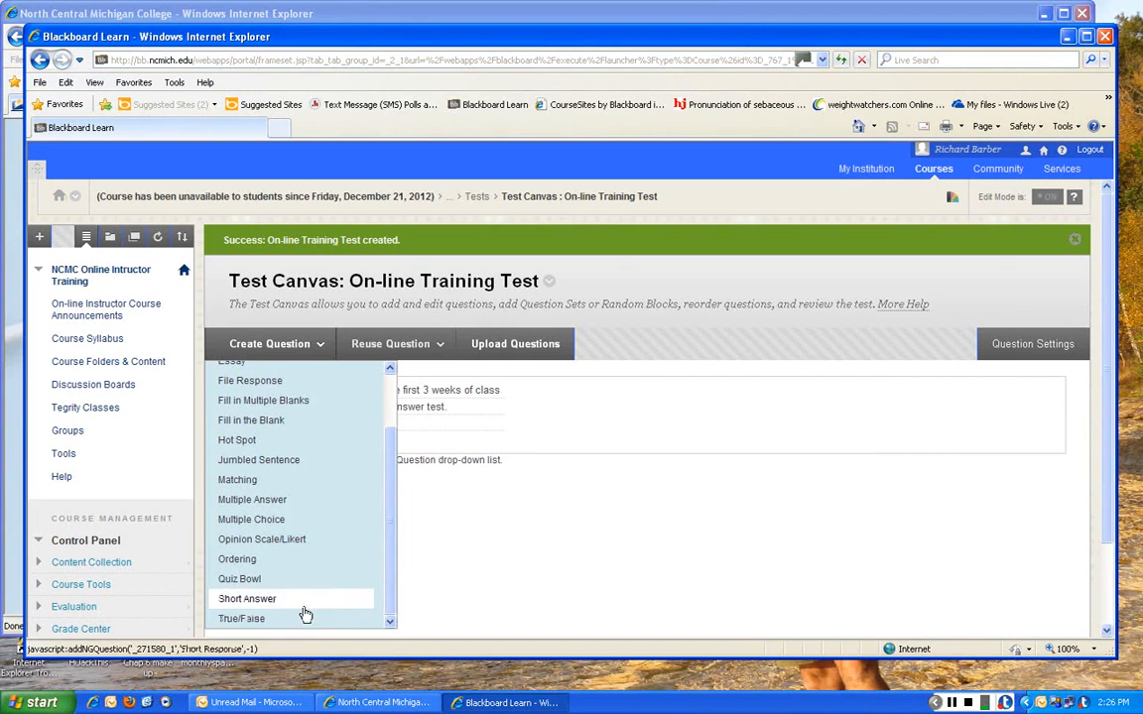
click(278, 522)
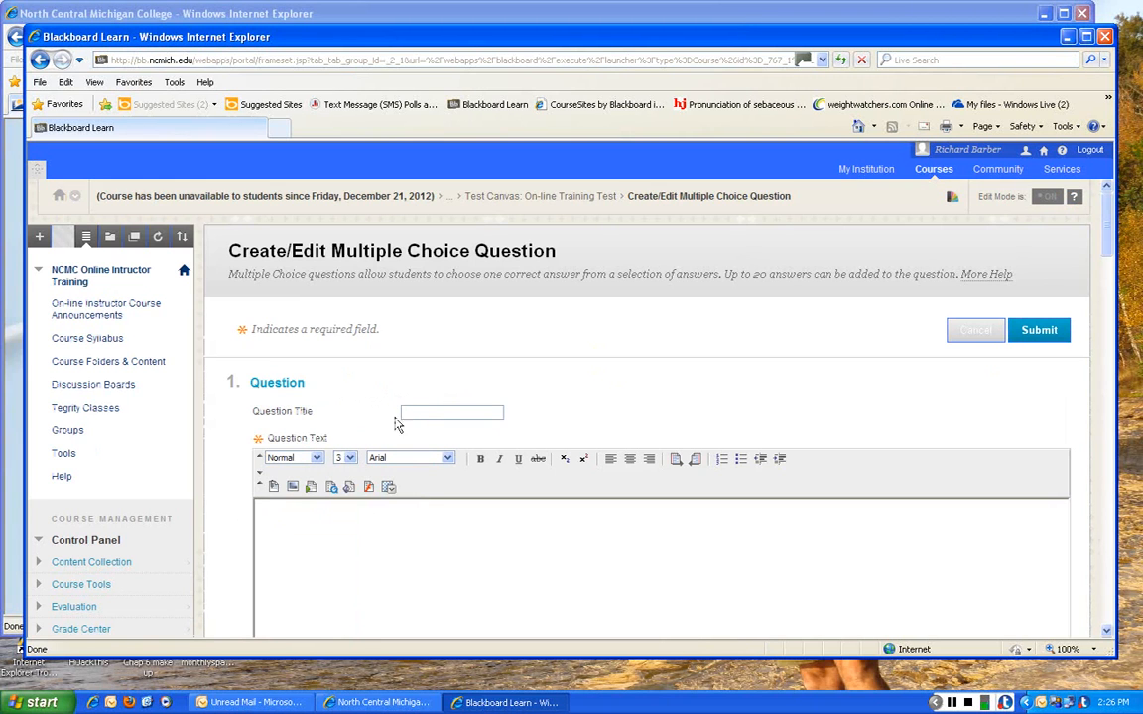
- Title the question 1 and enter the question text "Earth is the ______ planet from the sun."
text(1)
click(401, 517)
scroll(377, 467, down, 2)
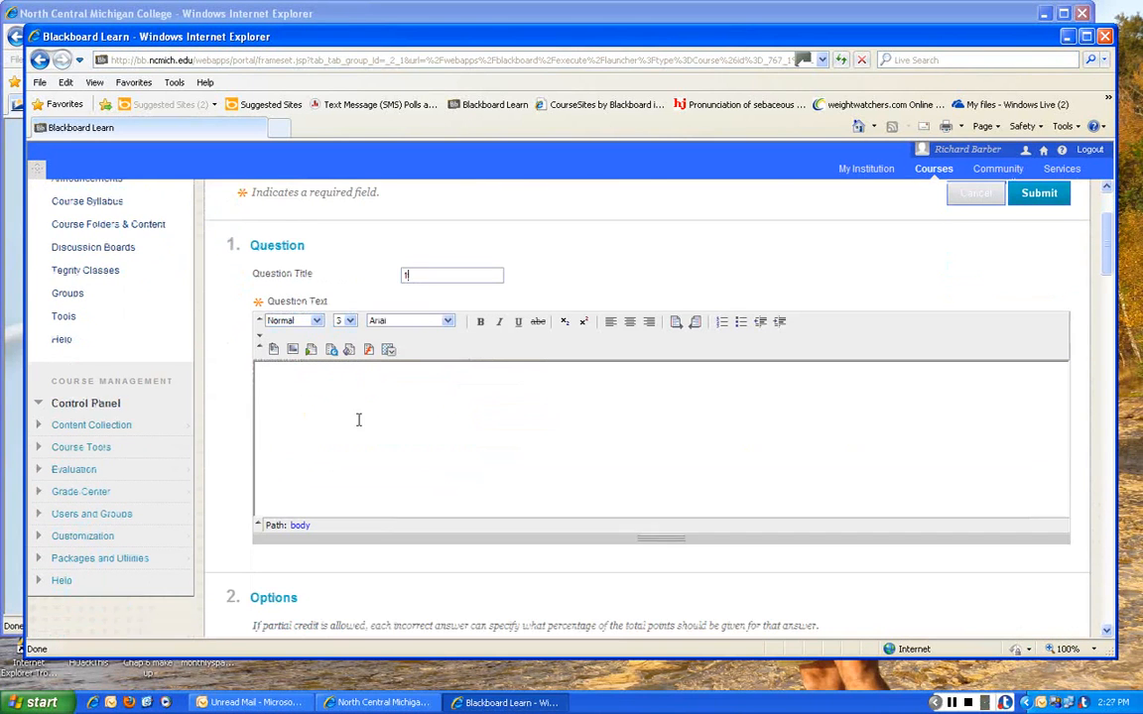
click(268, 384)
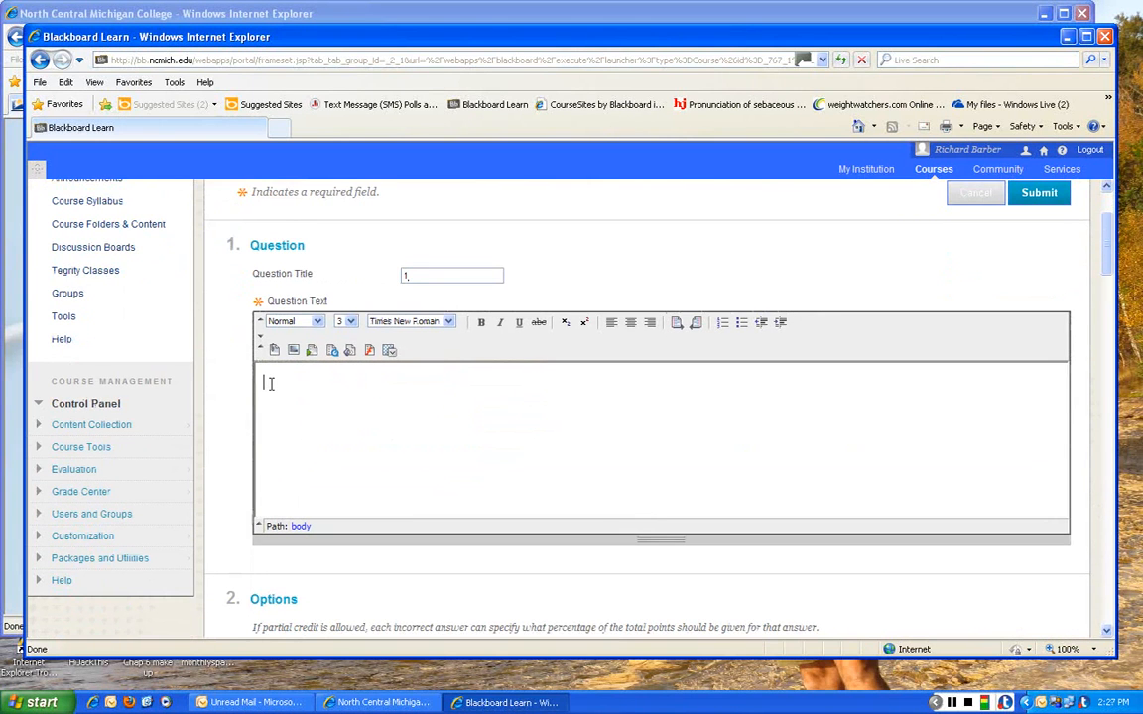
text(Earth is the _____ planet fr)
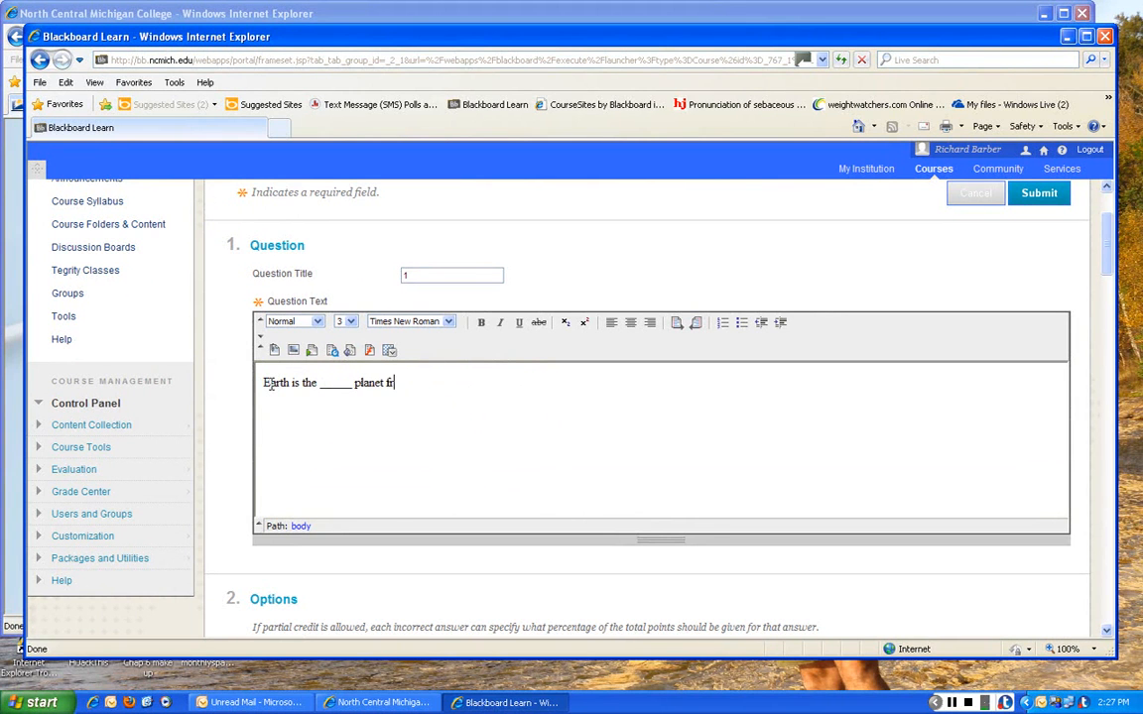
text(om the sun.)
key(BackSpace)
key(BackSpace)
text(n.)
- Set answer numbering to Uppercase Letters (A, B, C), keep Vertical orientation, and enable showing answers in random order
scroll(440, 412, down, 4)
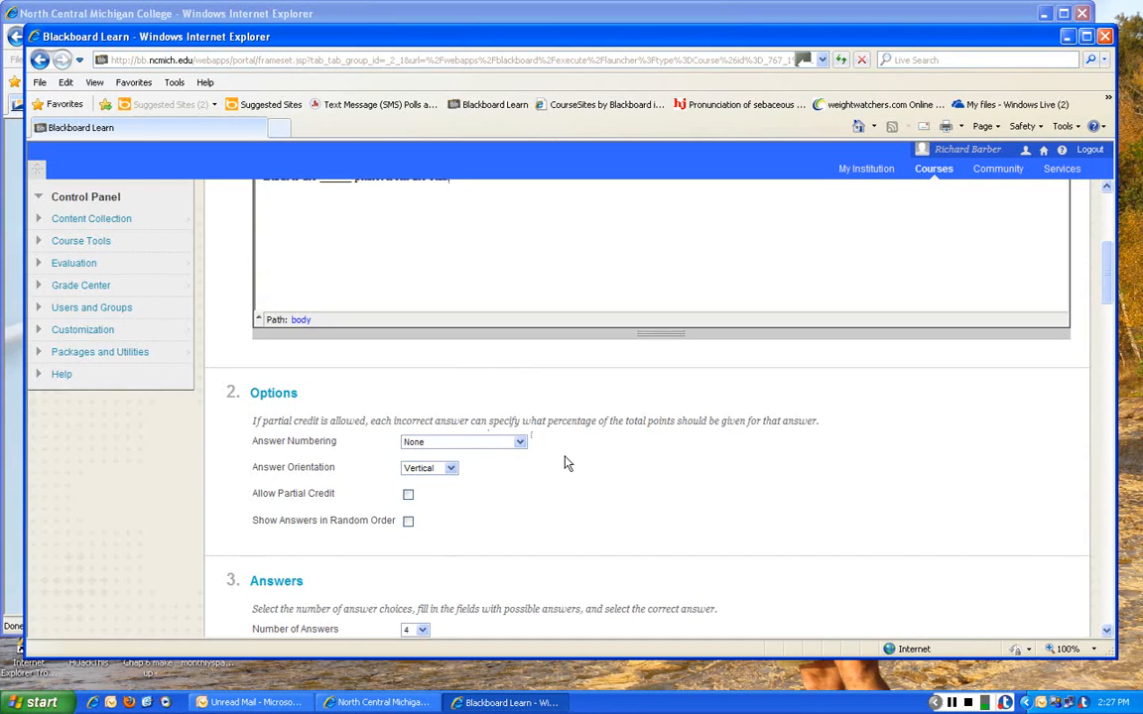
scroll(566, 463, down, 1)
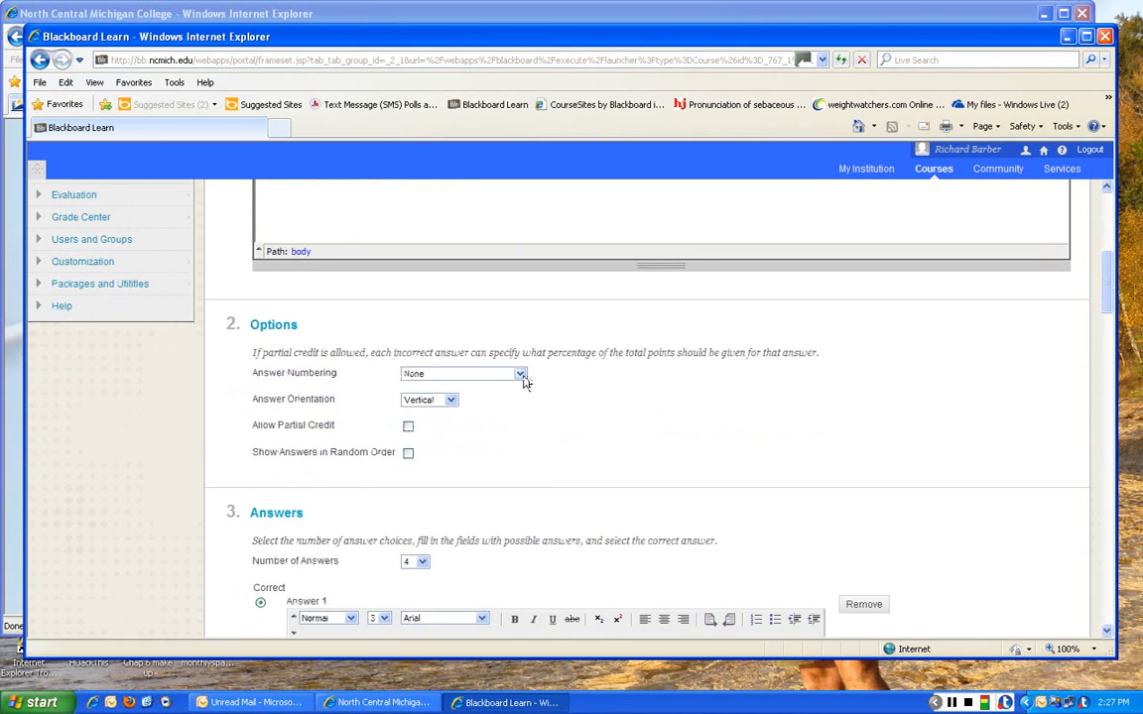
click(520, 375)
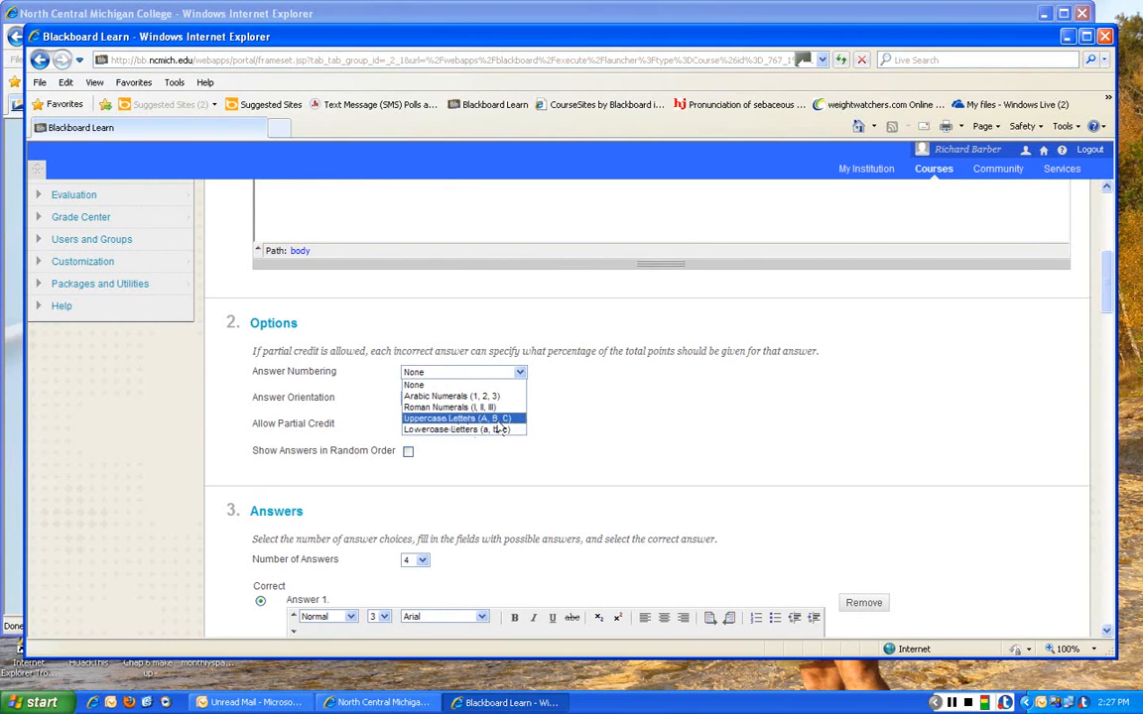
click(495, 420)
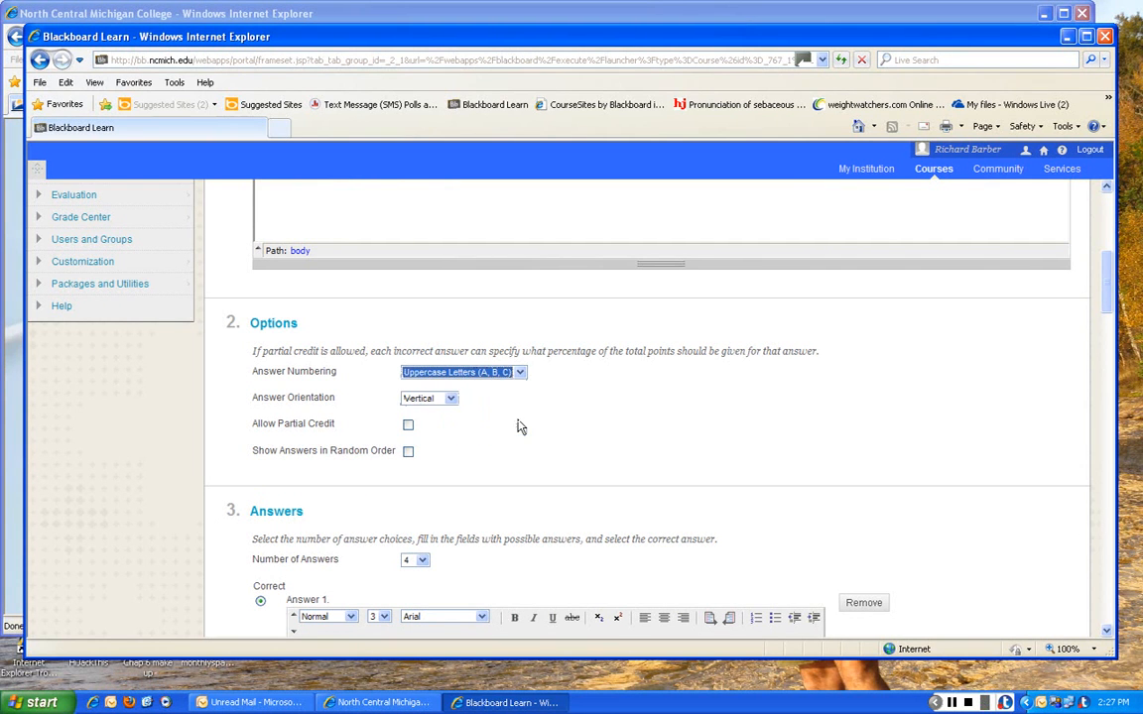
click(450, 400)
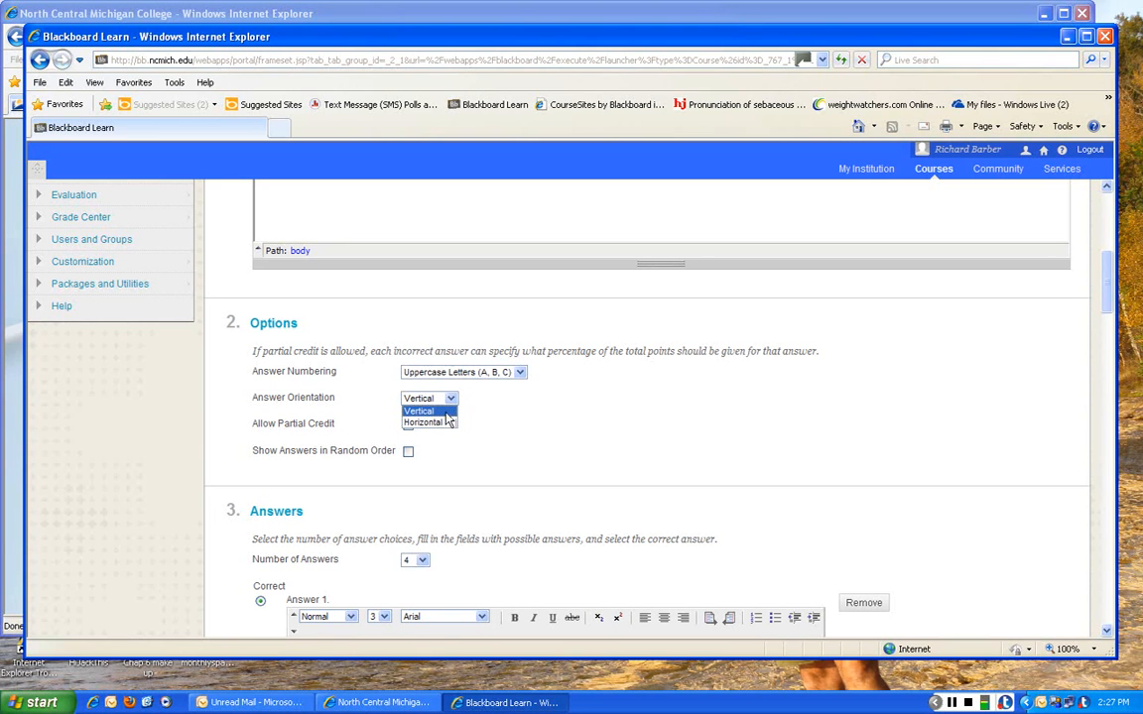
click(446, 412)
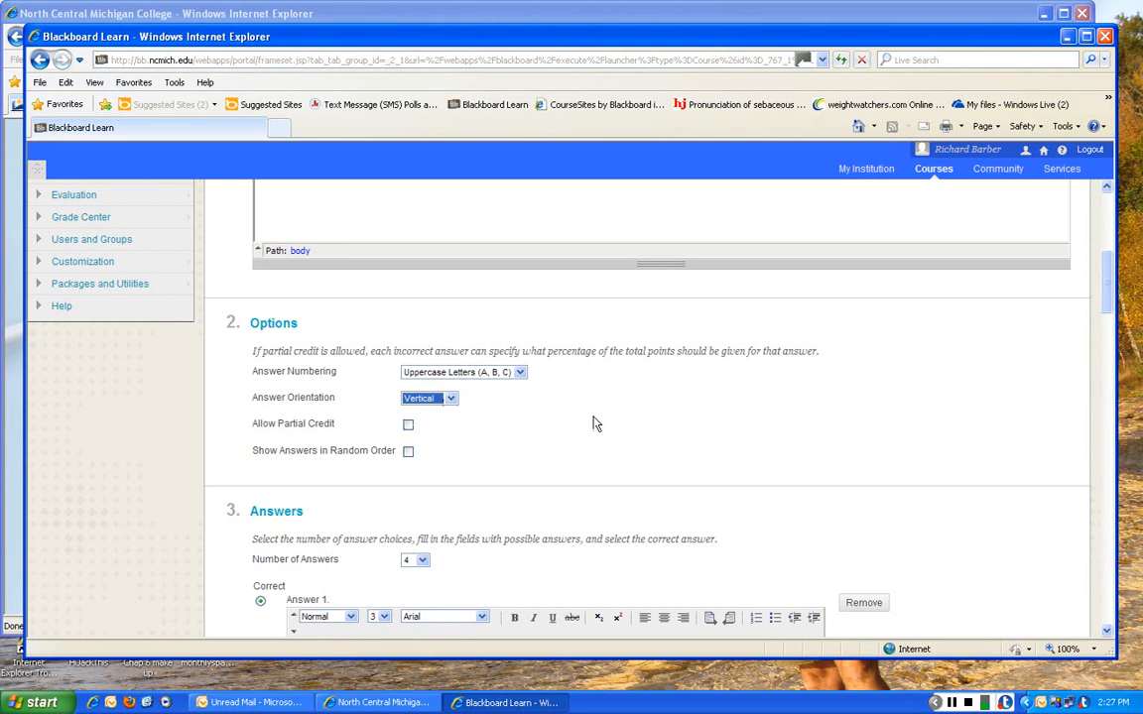
click(408, 453)
- Set the number of answers for the question to 4
scroll(521, 452, down, 3)
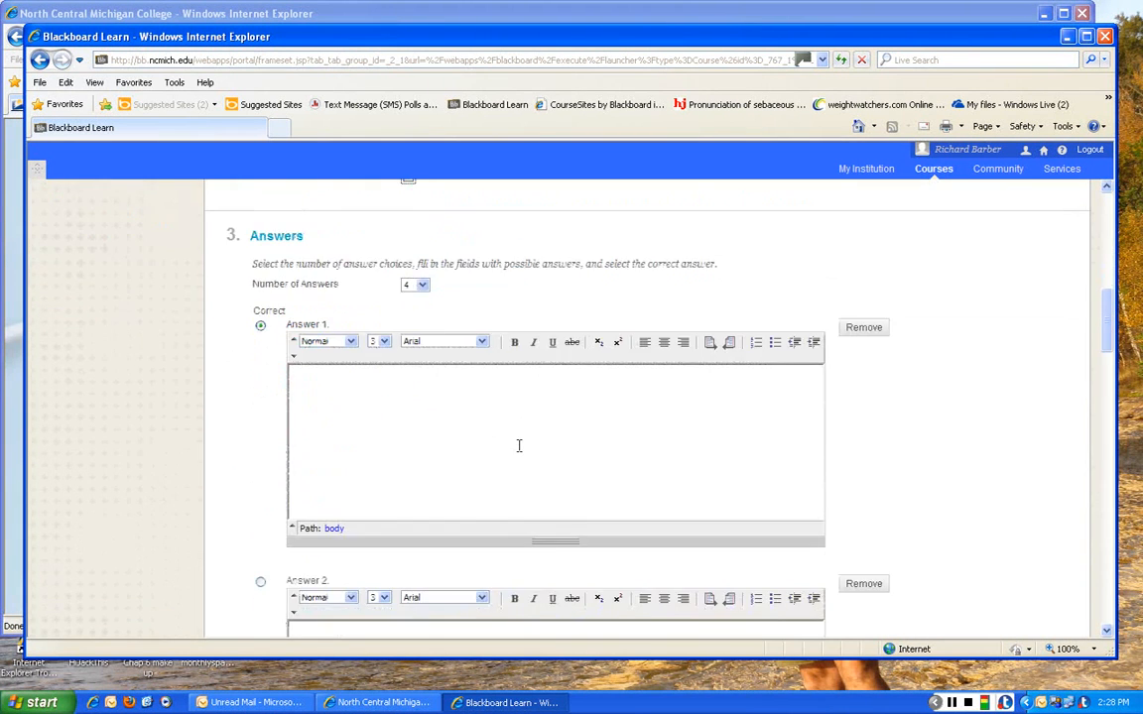
scroll(518, 446, up, 1)
scroll(520, 451, down, 1)
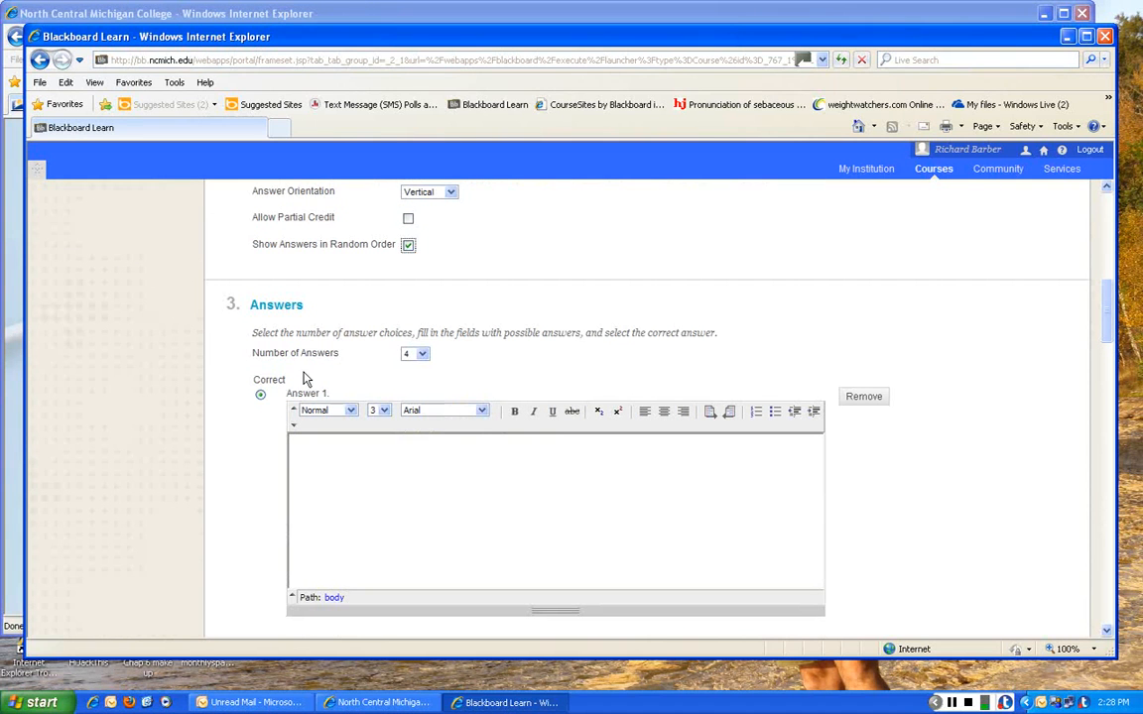
click(423, 356)
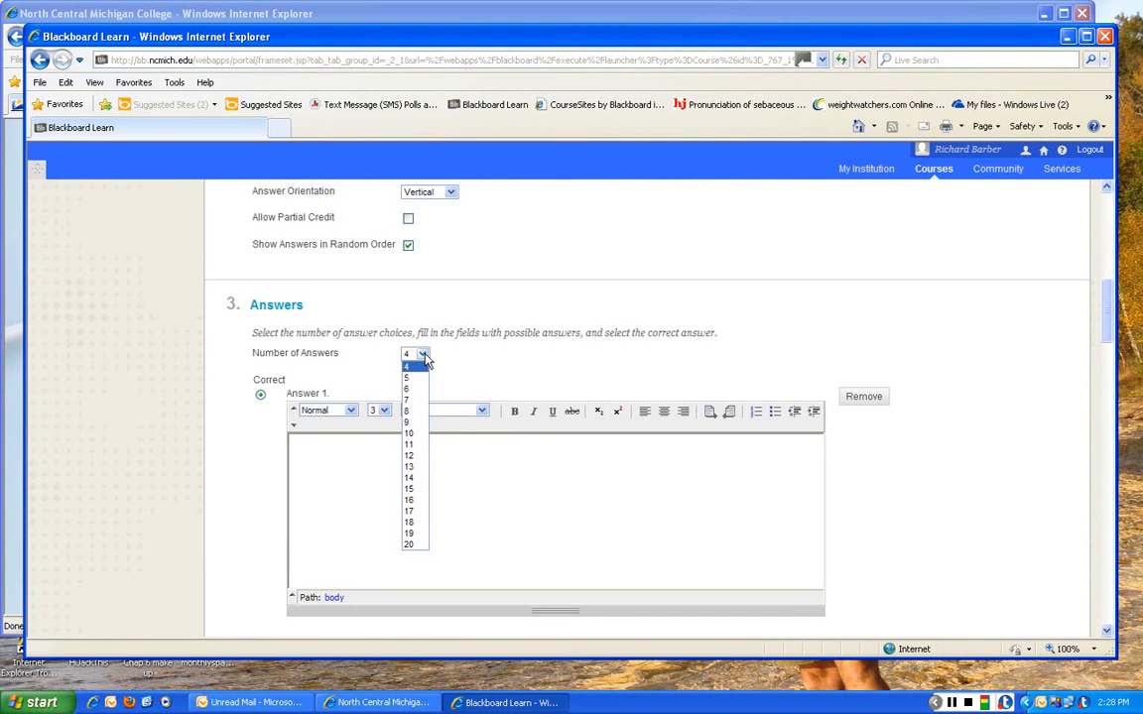
click(424, 358)
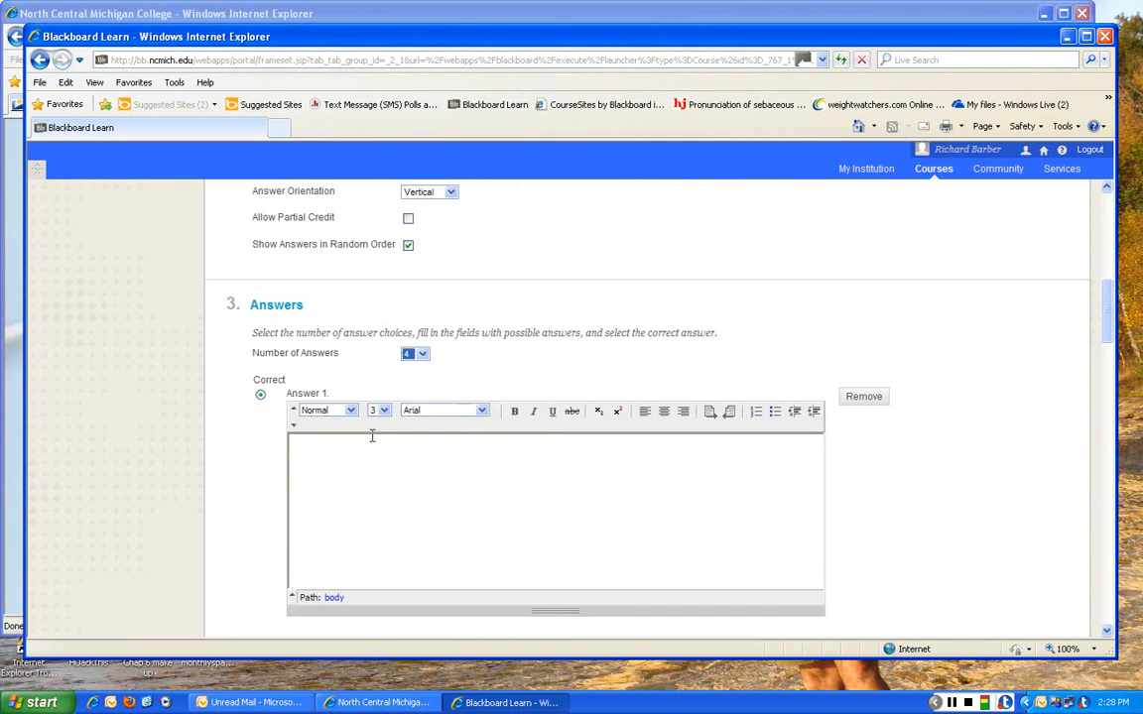
- Enter "first" as the text of Answer 1
click(301, 452)
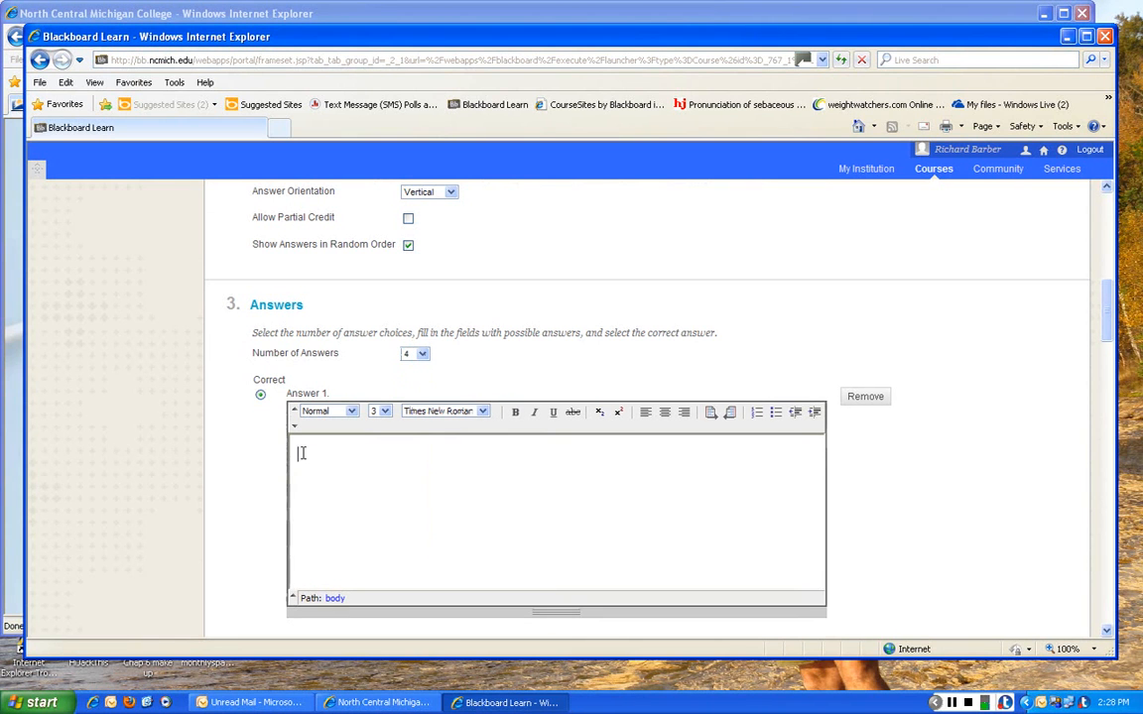
text(first)
key(BackSpace)
key(BackSpace)
key(BackSpace)
text(rst)
- Enter "second", "third" and "fourth" as the texts of Answers 2, 3 and 4
scroll(312, 459, down, 2)
click(309, 518)
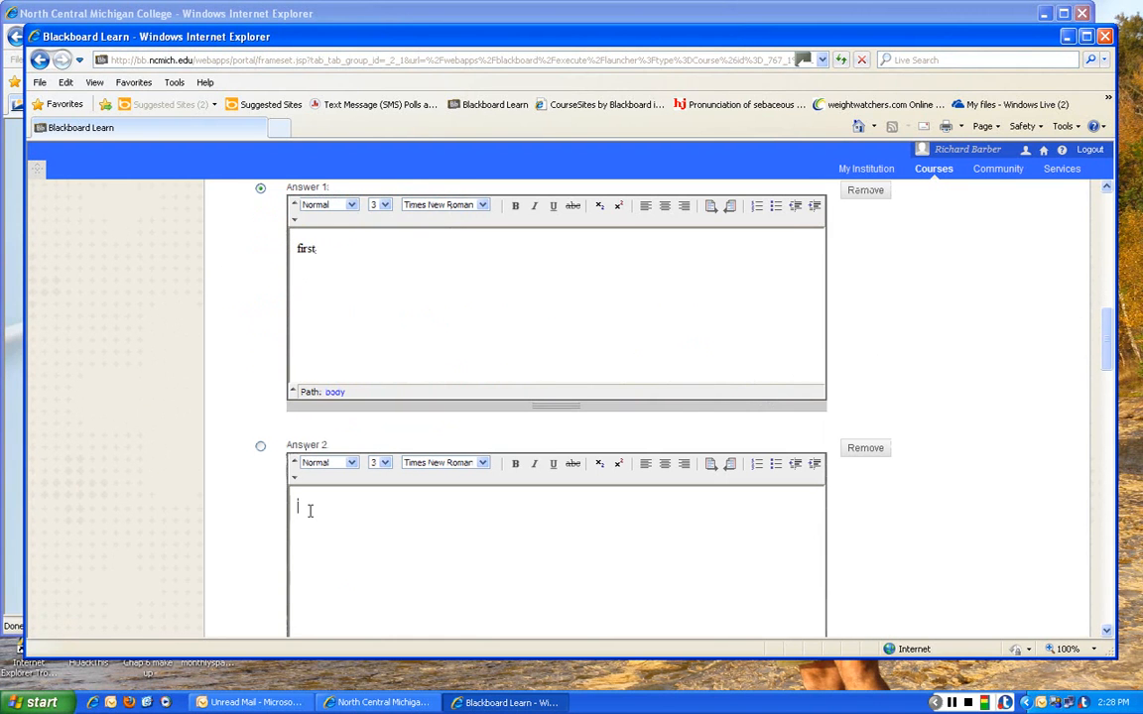
text(second)
scroll(310, 512, down, 3)
click(303, 427)
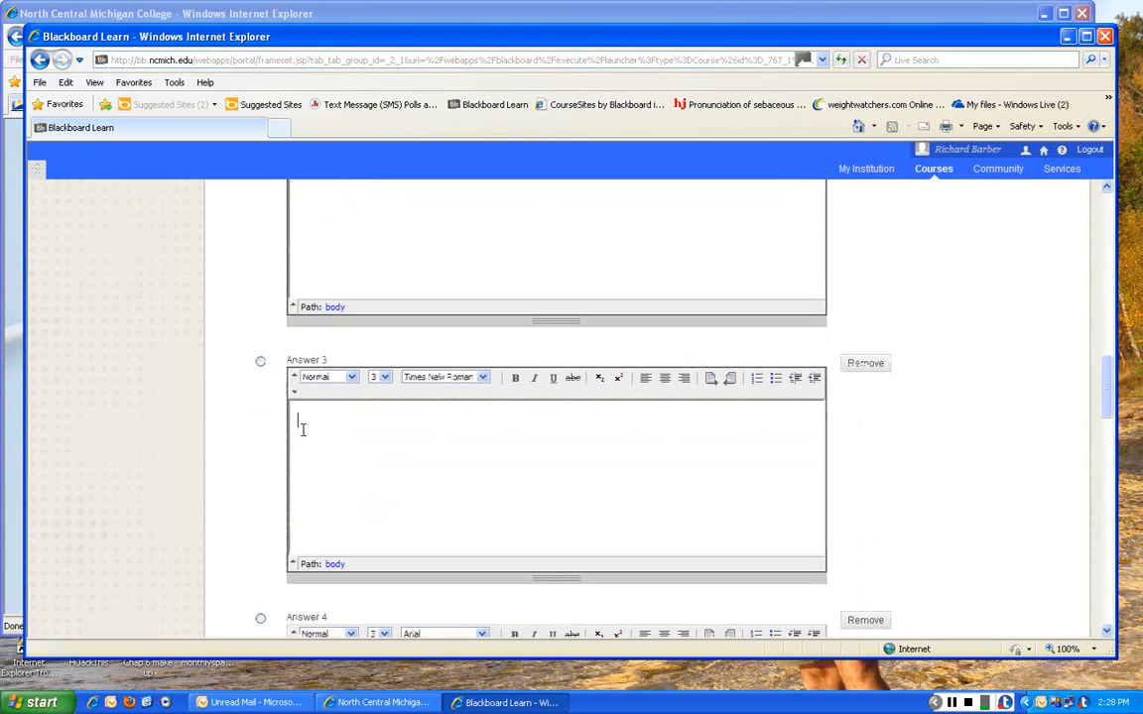
text(third)
scroll(302, 428, down, 3)
click(317, 469)
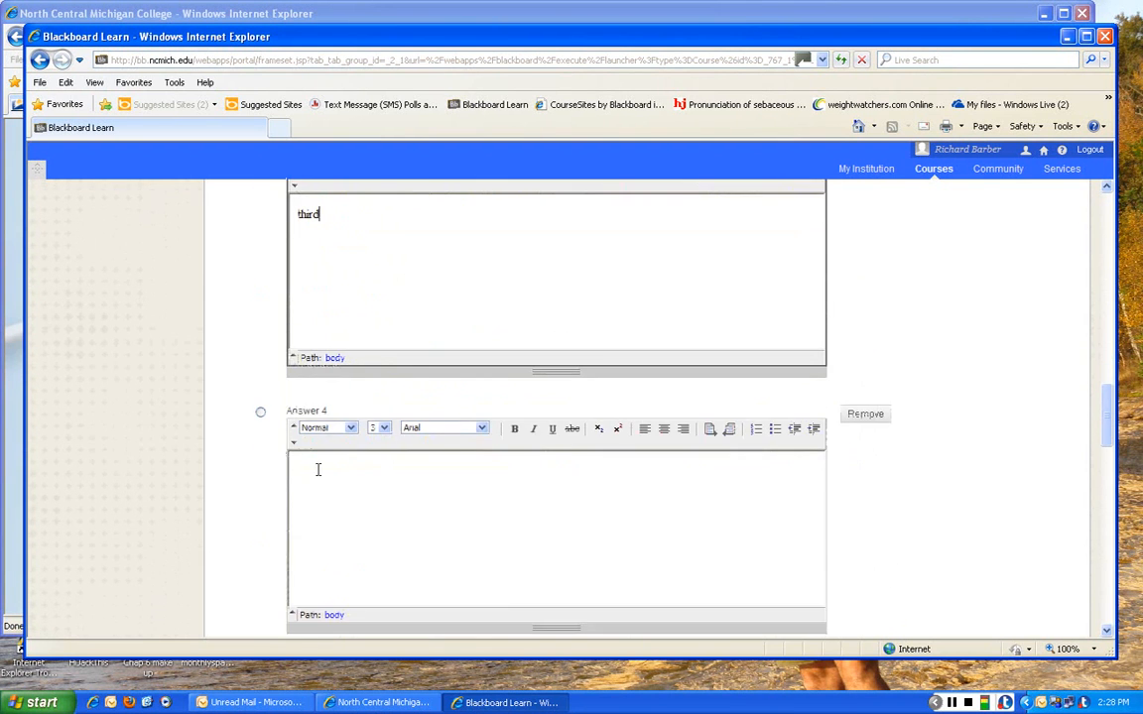
text(fourth)
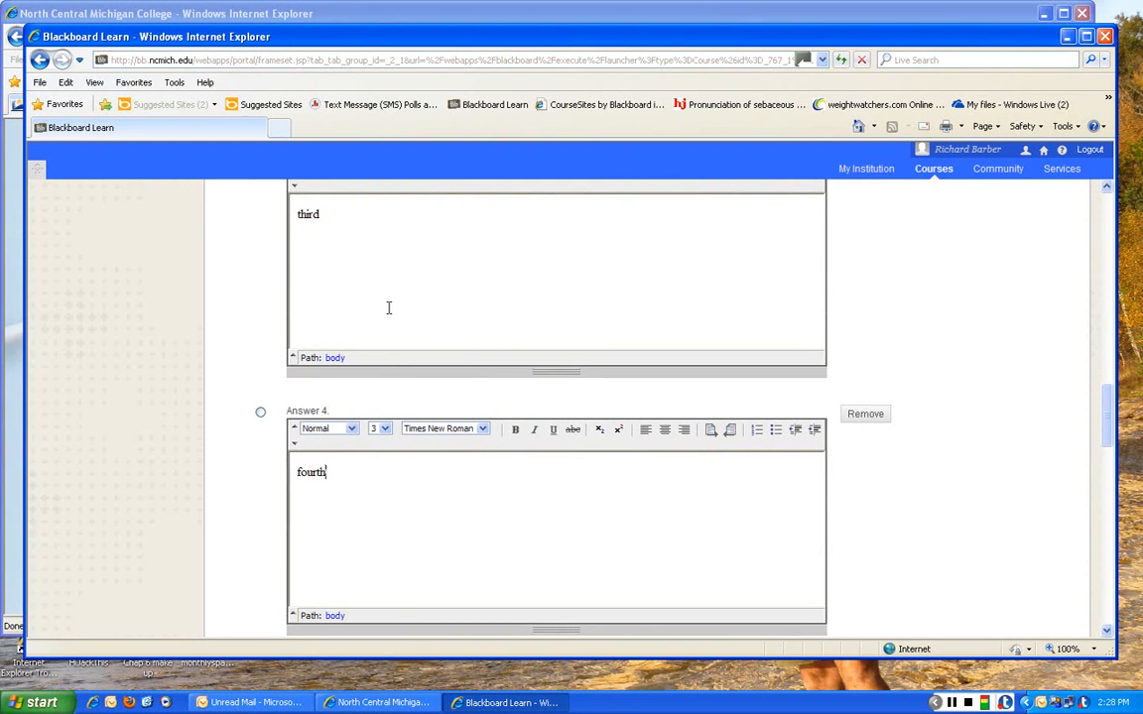
- Mark Answer 3, "third", as the correct answer
scroll(389, 308, up, 5)
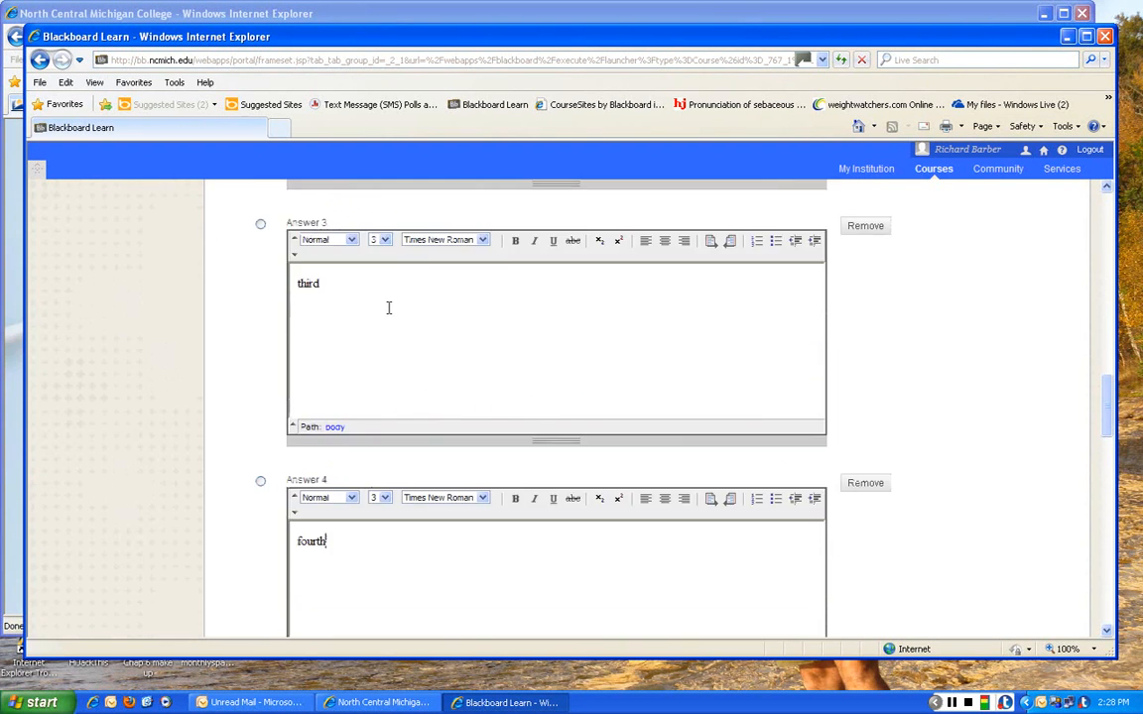
scroll(389, 307, down, 1)
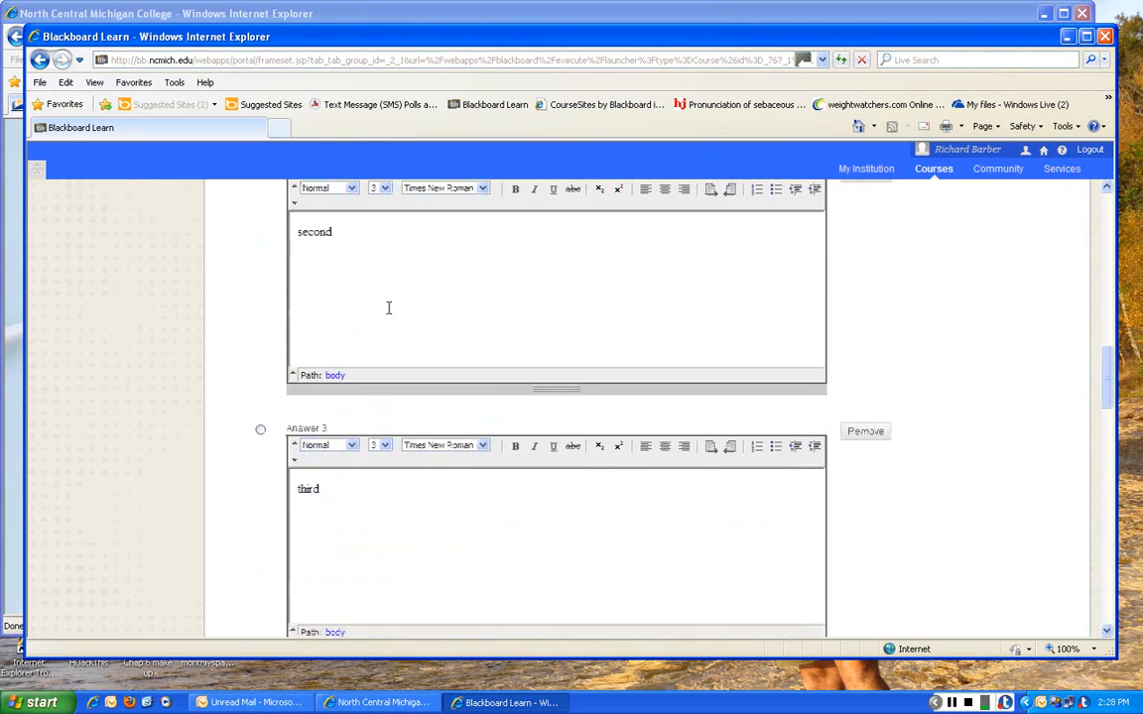
click(260, 433)
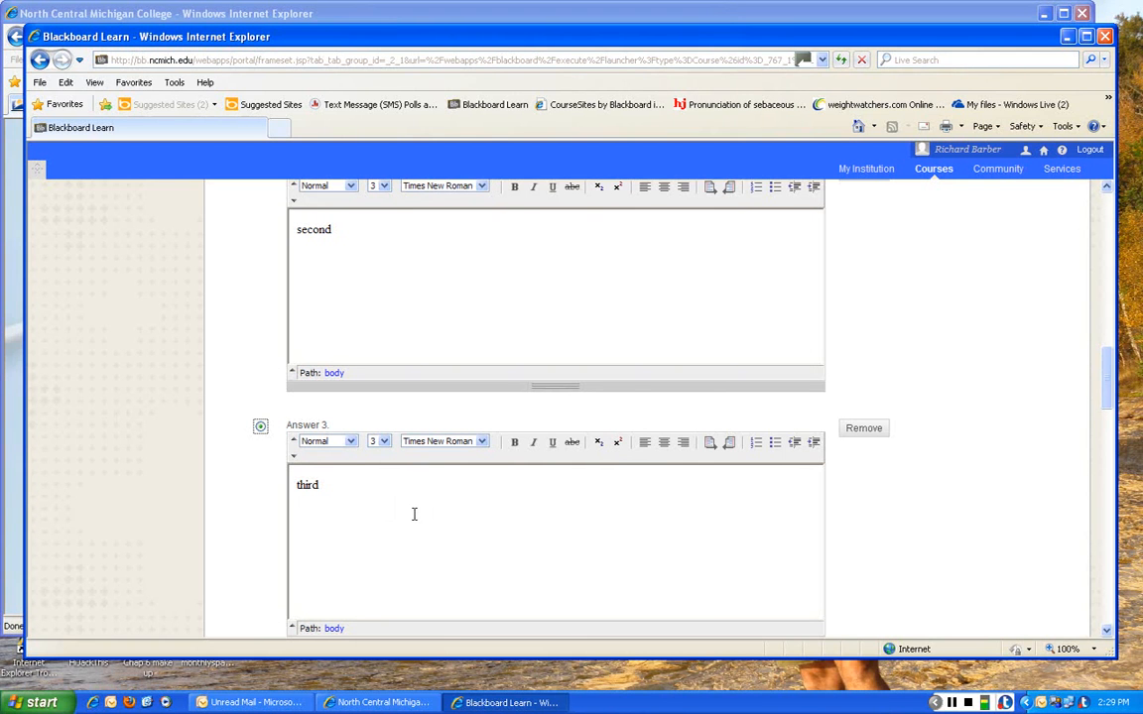
- Enter "good job!" as the correct response feedback
scroll(415, 514, down, 8)
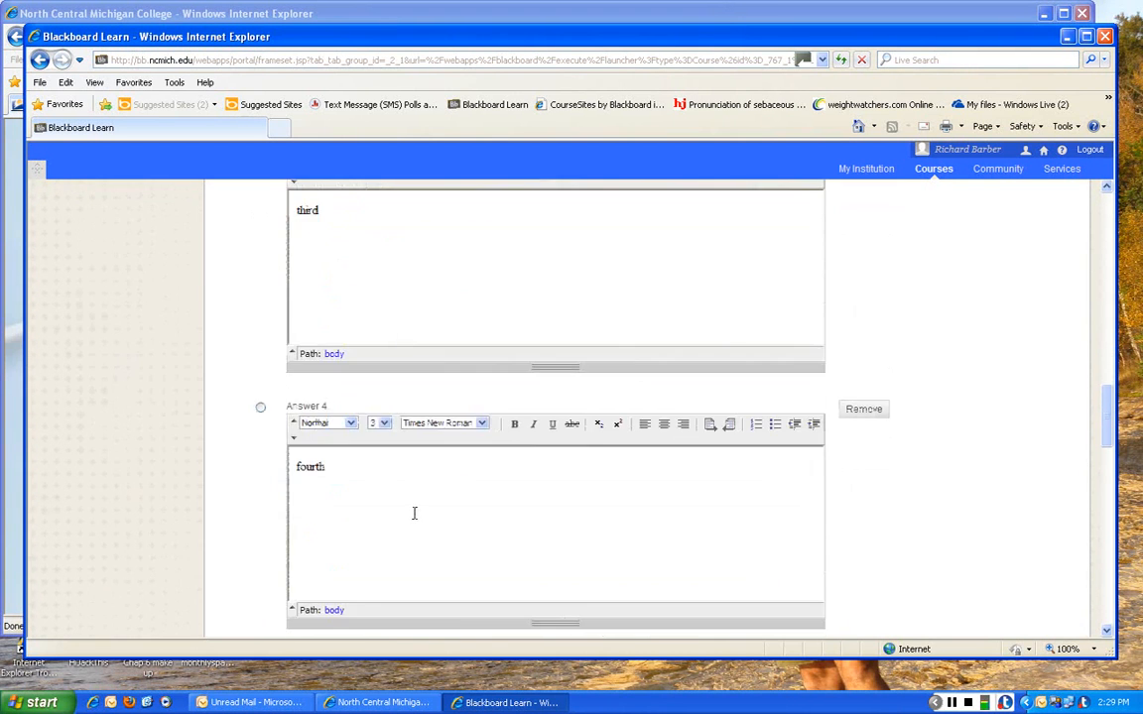
scroll(415, 516, down, 3)
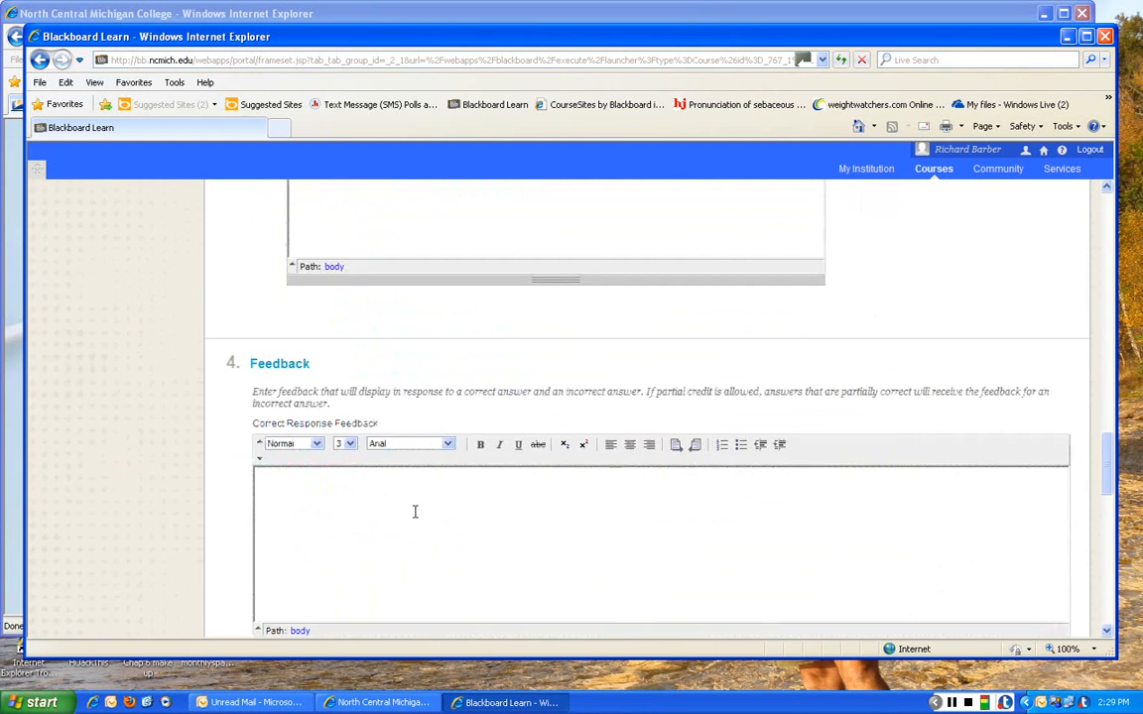
scroll(415, 514, down, 2)
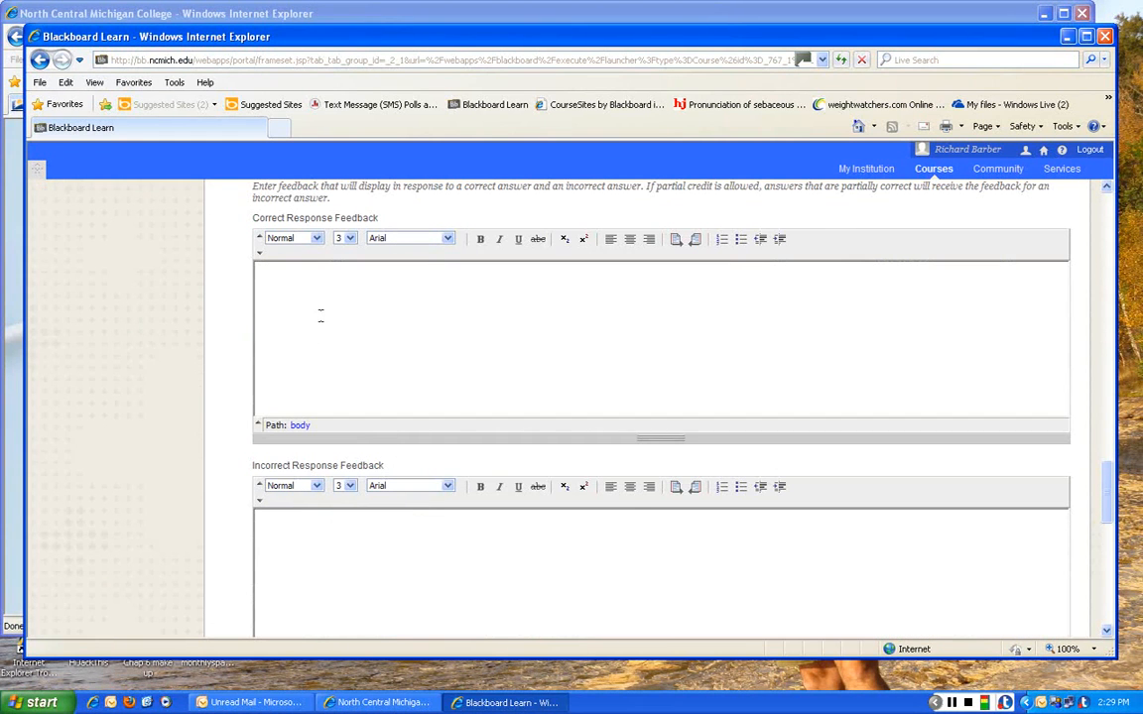
click(277, 281)
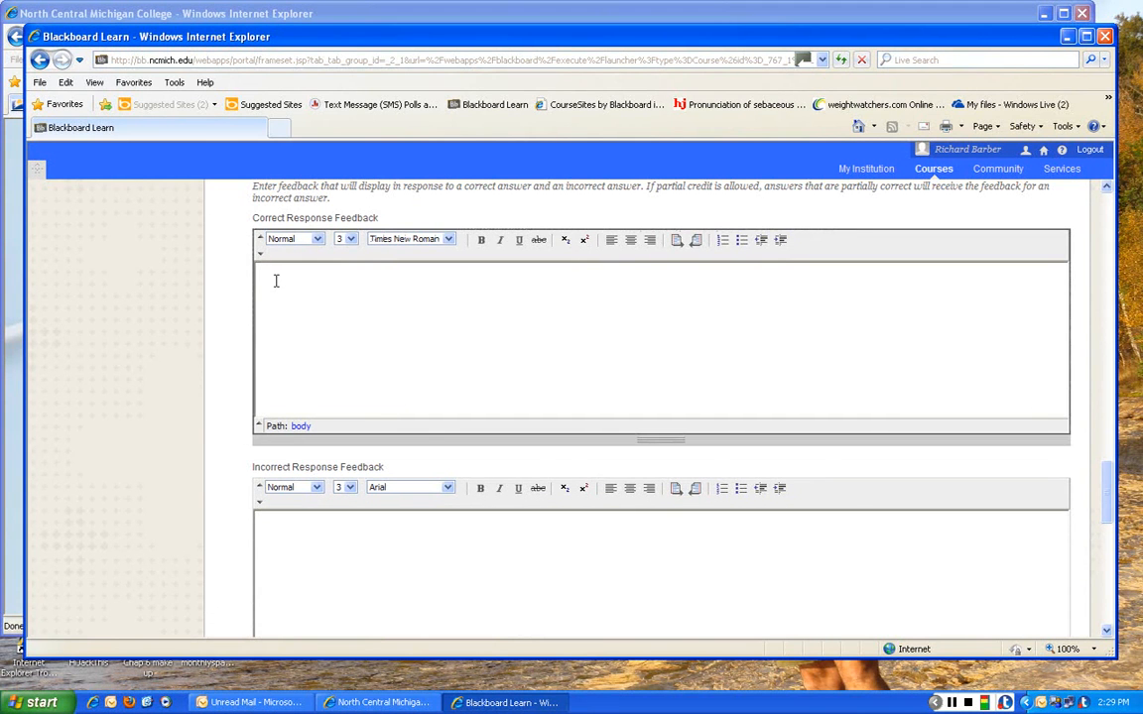
text(good job!)
- Enter "Sorry wrong answer try again." as the incorrect response feedback
scroll(363, 348, down, 3)
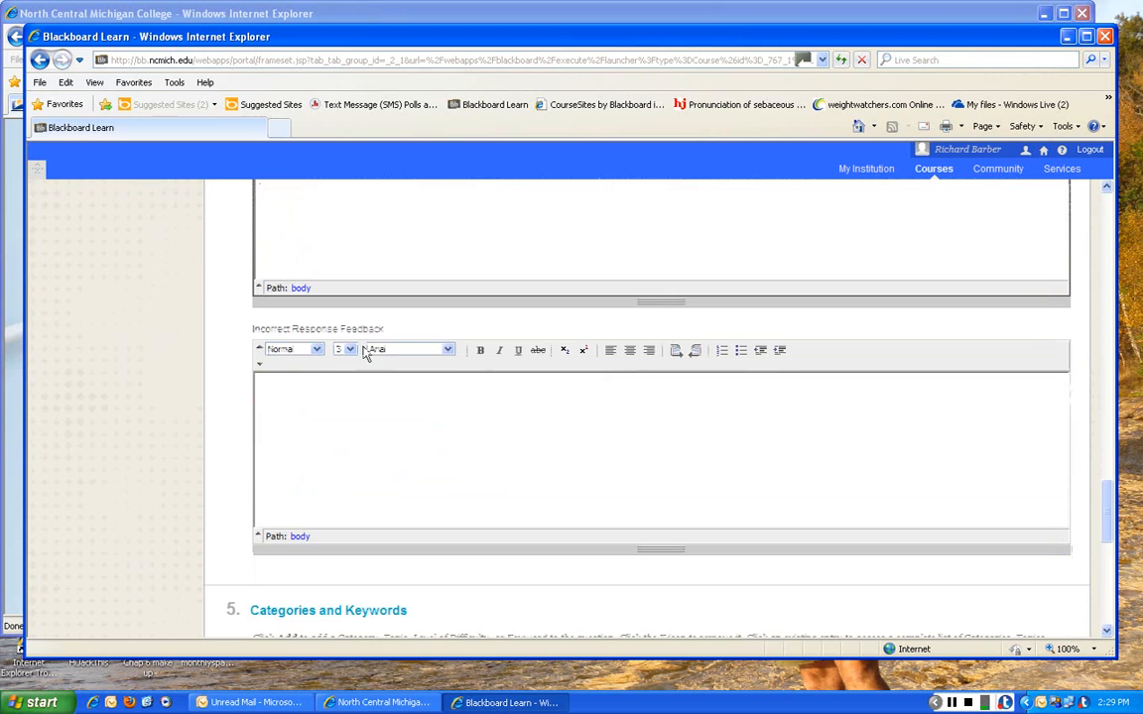
click(274, 391)
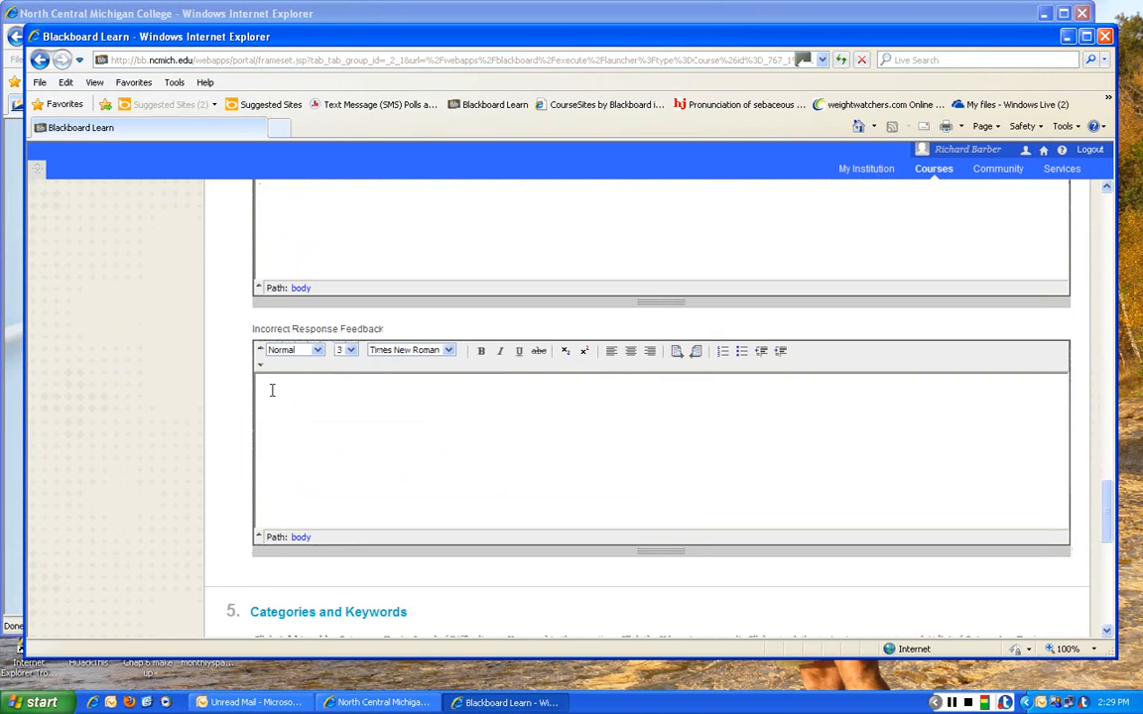
text(Sorry wrong answer try again)
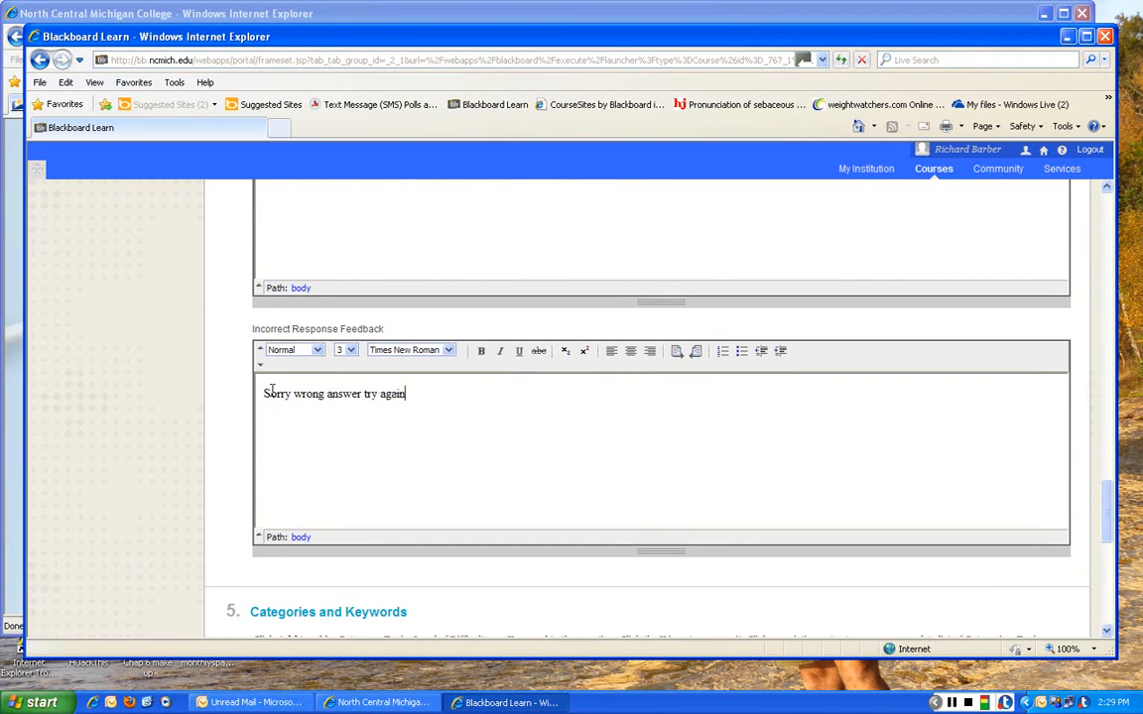
text(.)
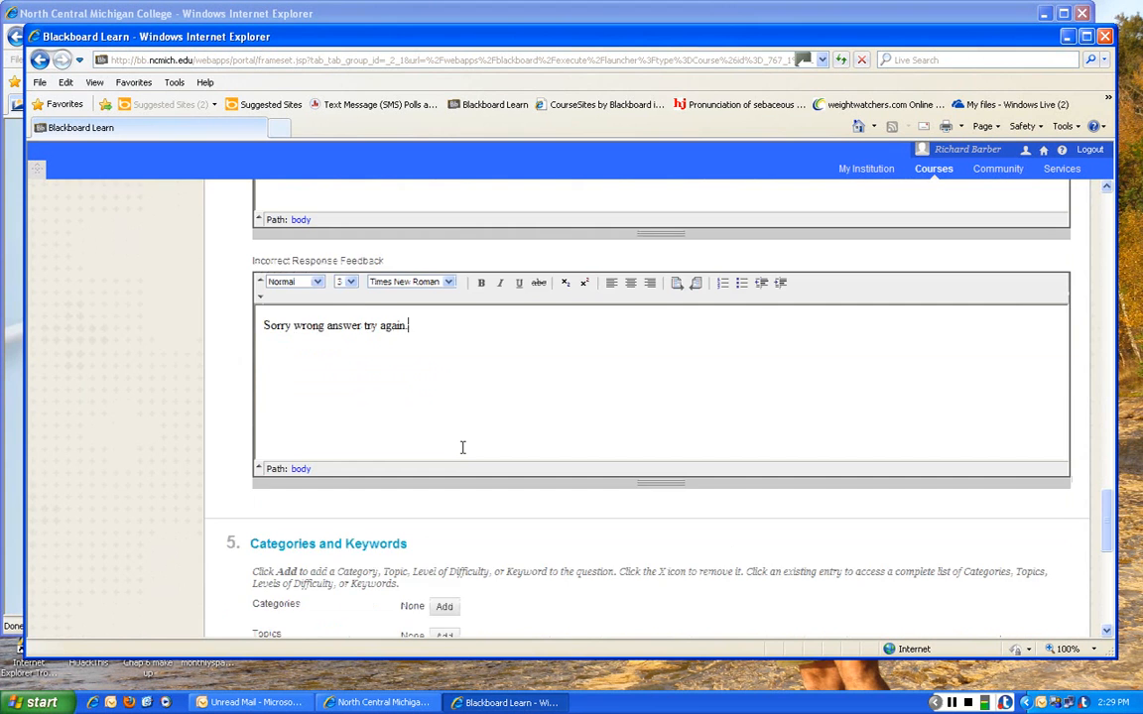
- Check the feedback and remaining sections, submit the question, and review it on the Test Canvas
scroll(462, 447, up, 5)
scroll(463, 447, down, 6)
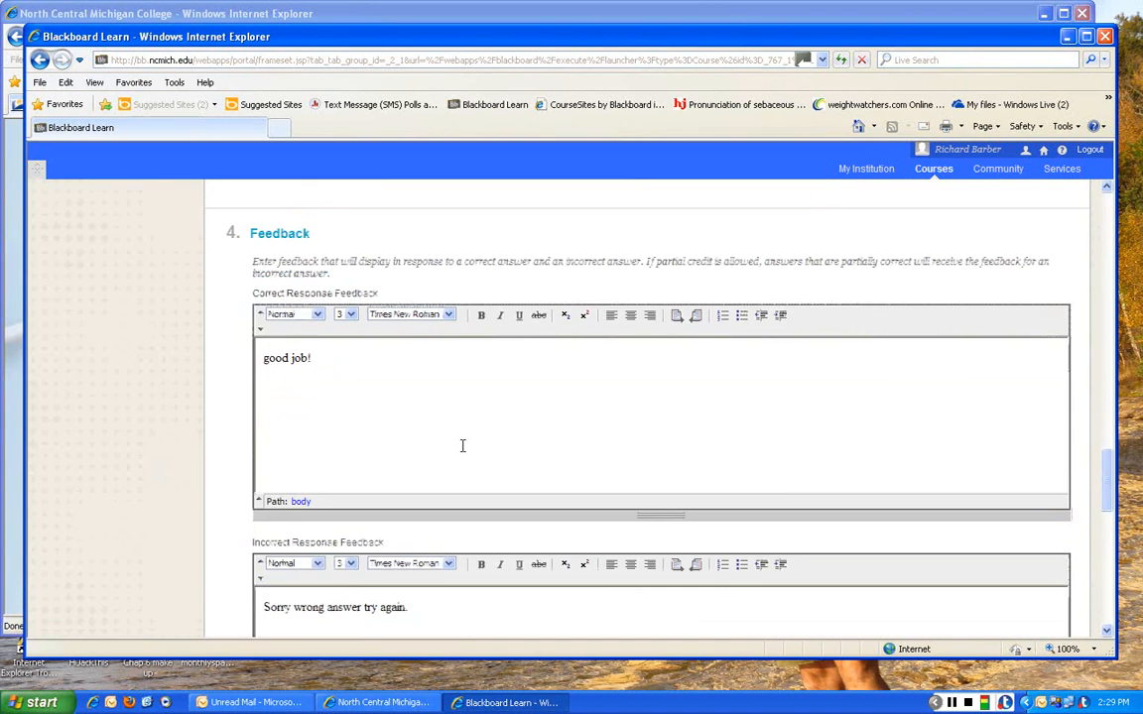
scroll(462, 446, down, 1)
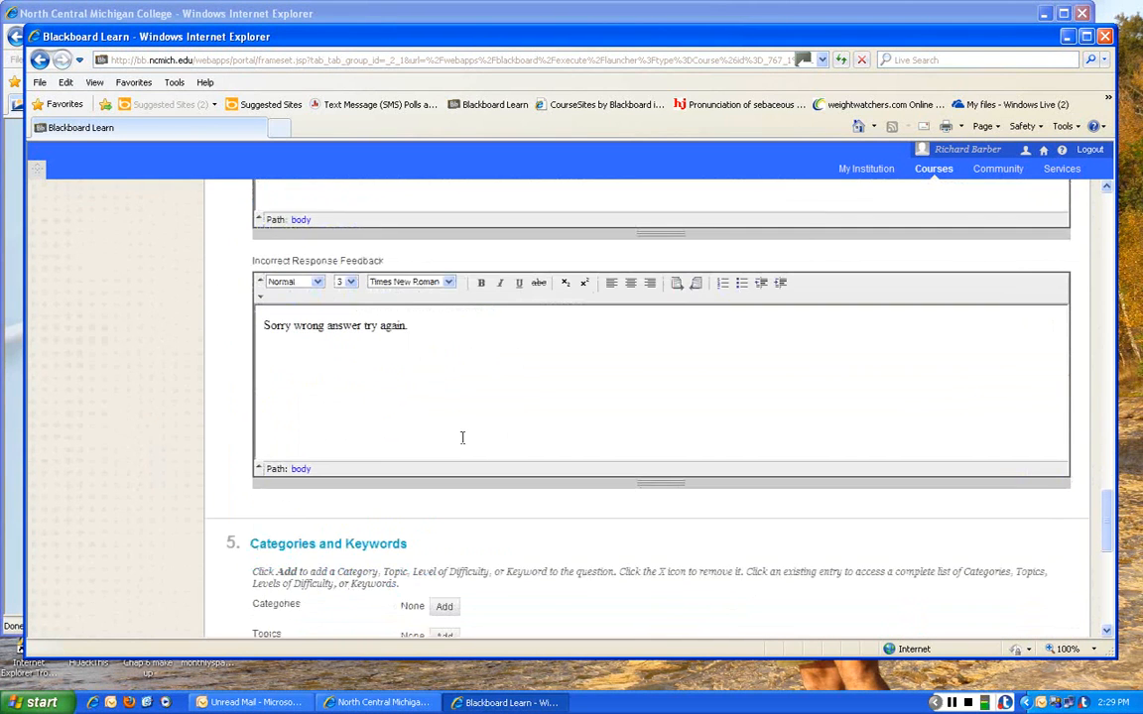
scroll(463, 439, down, 7)
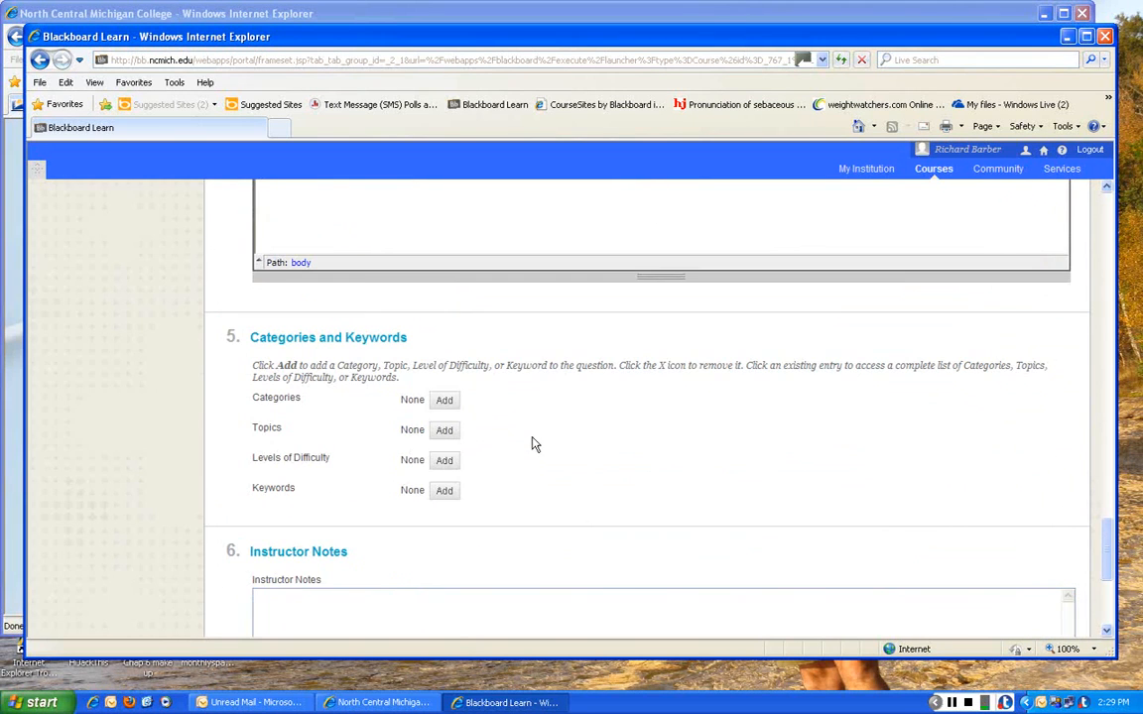
scroll(534, 444, up, 9)
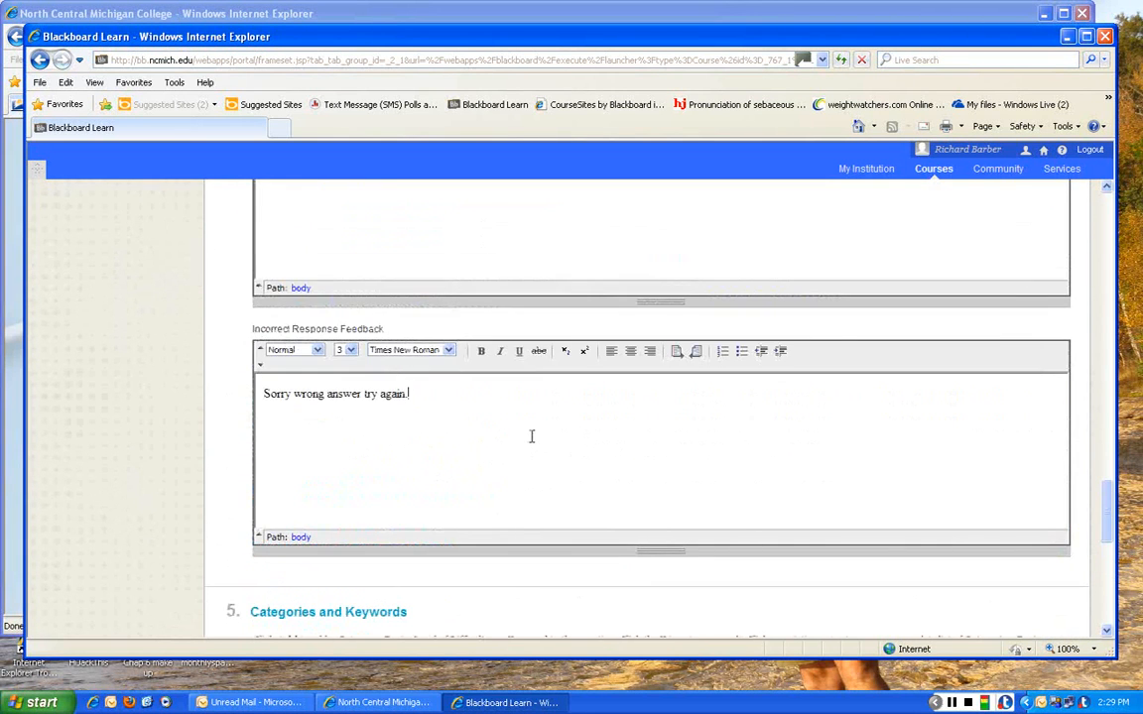
scroll(531, 437, down, 18)
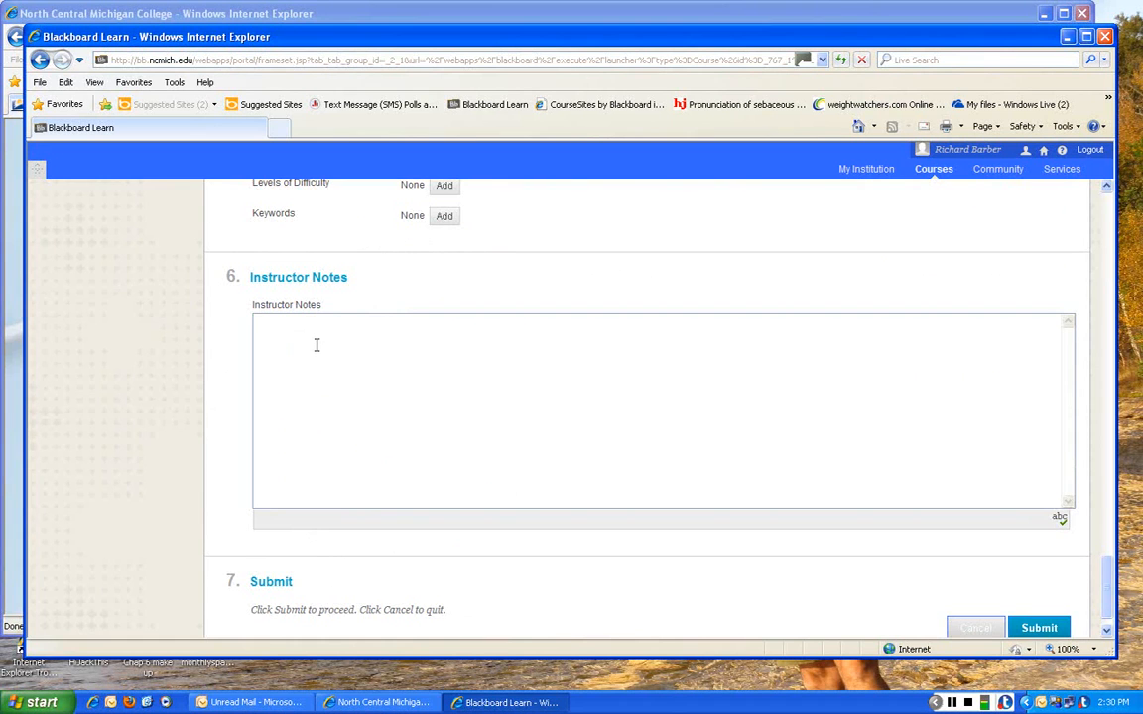
scroll(317, 344, down, 1)
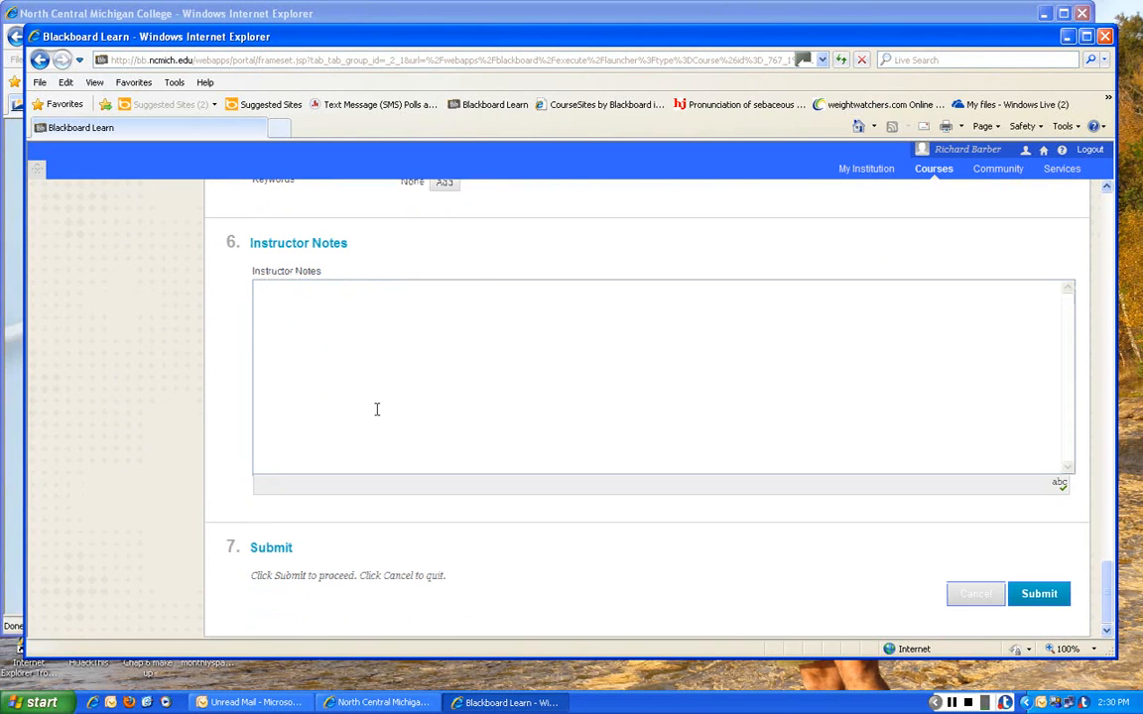
click(1051, 600)
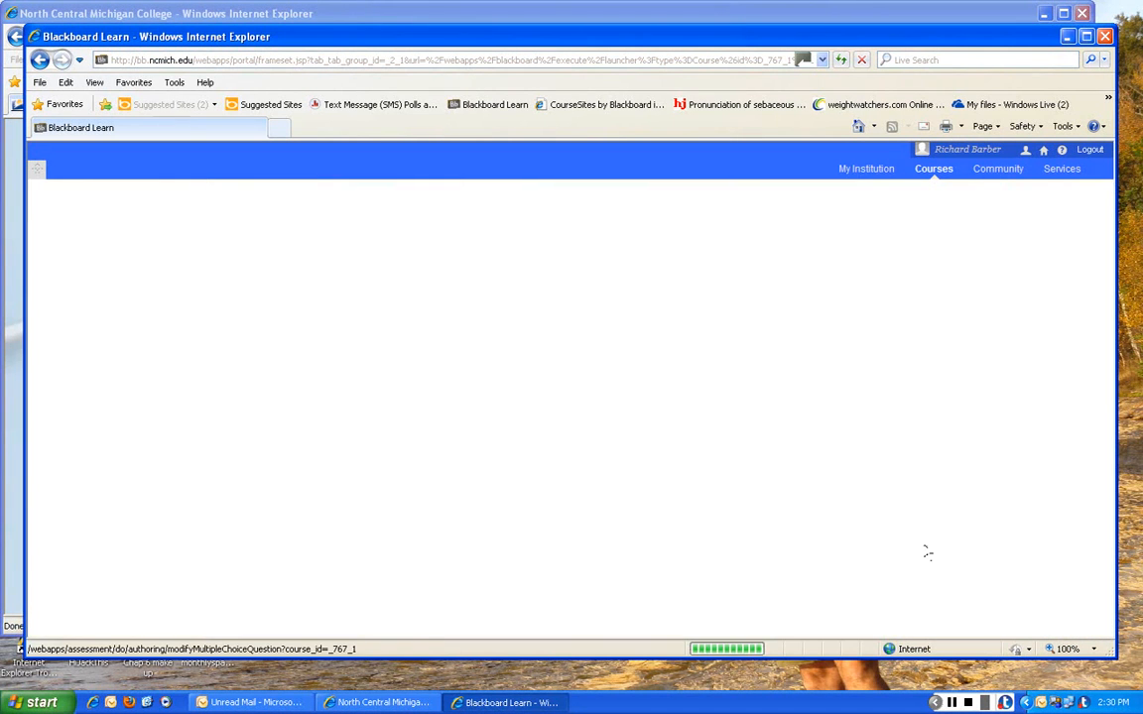
scroll(711, 459, down, 3)
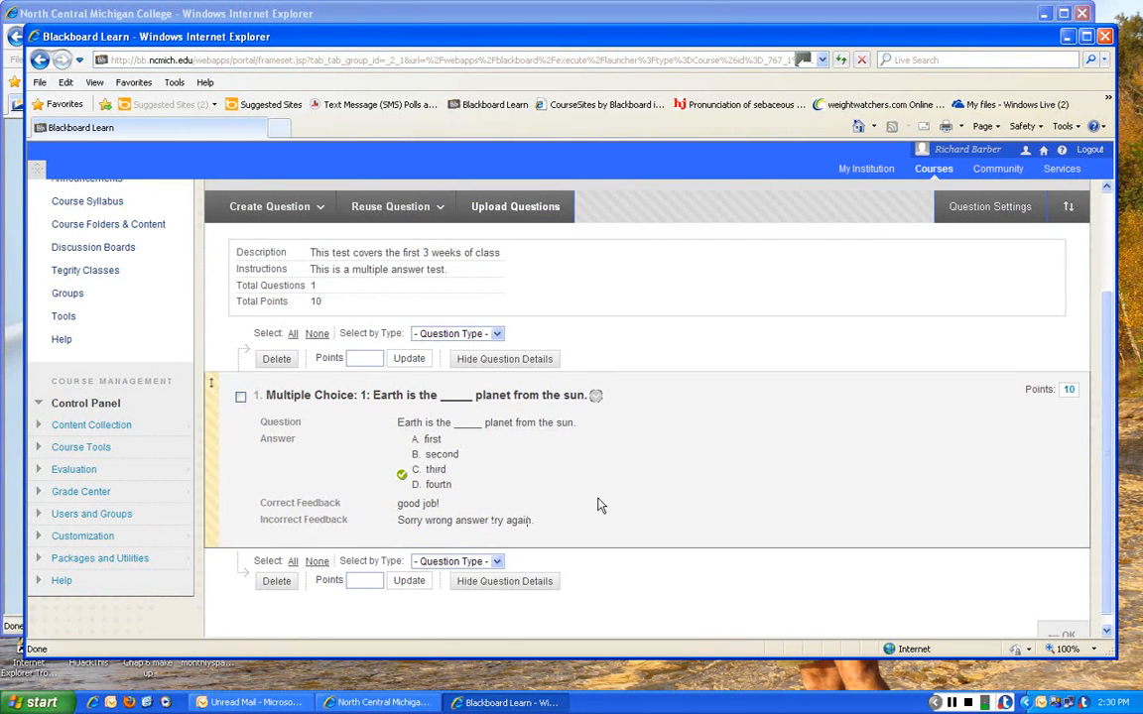
- Create another multiple choice question in the test and title it 2
scroll(598, 505, up, 2)
click(281, 279)
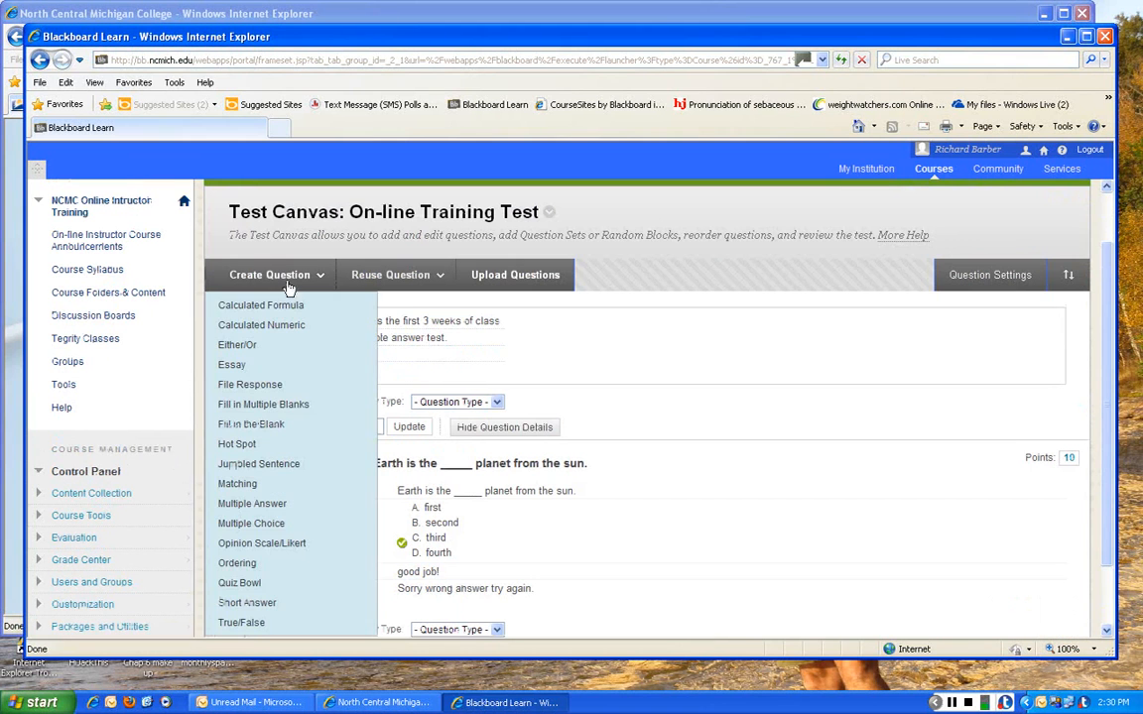
click(274, 527)
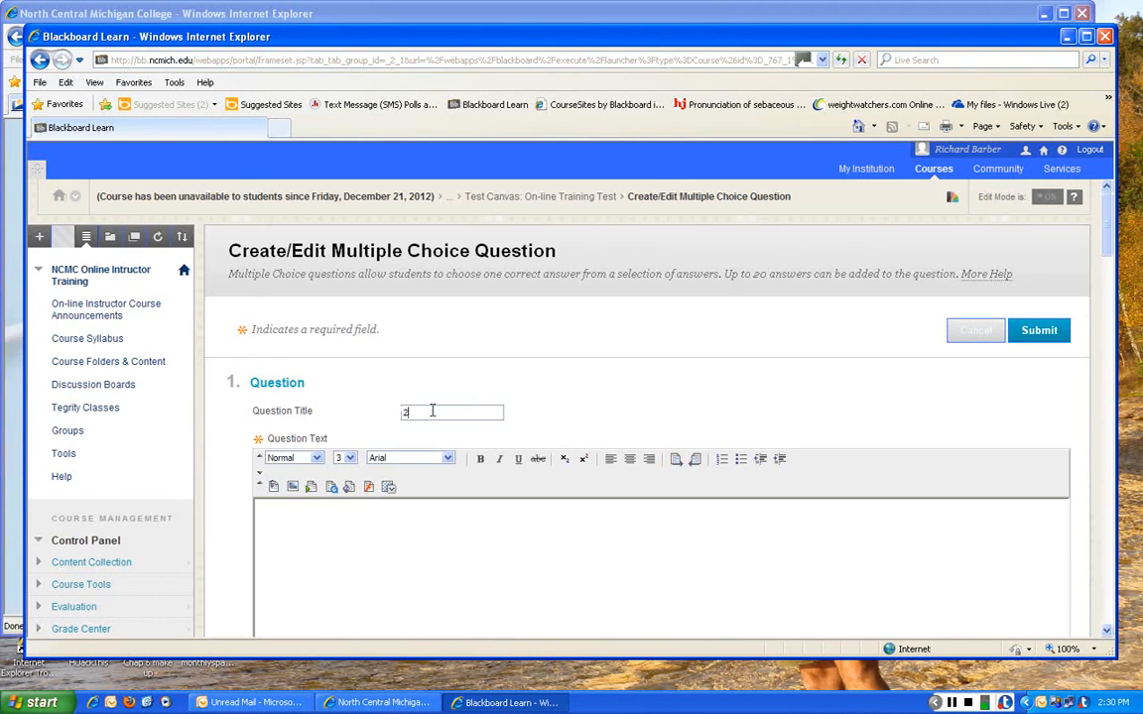
- Enter "Mars is known as the ____ planet" as the question text
scroll(433, 411, down, 1)
click(292, 385)
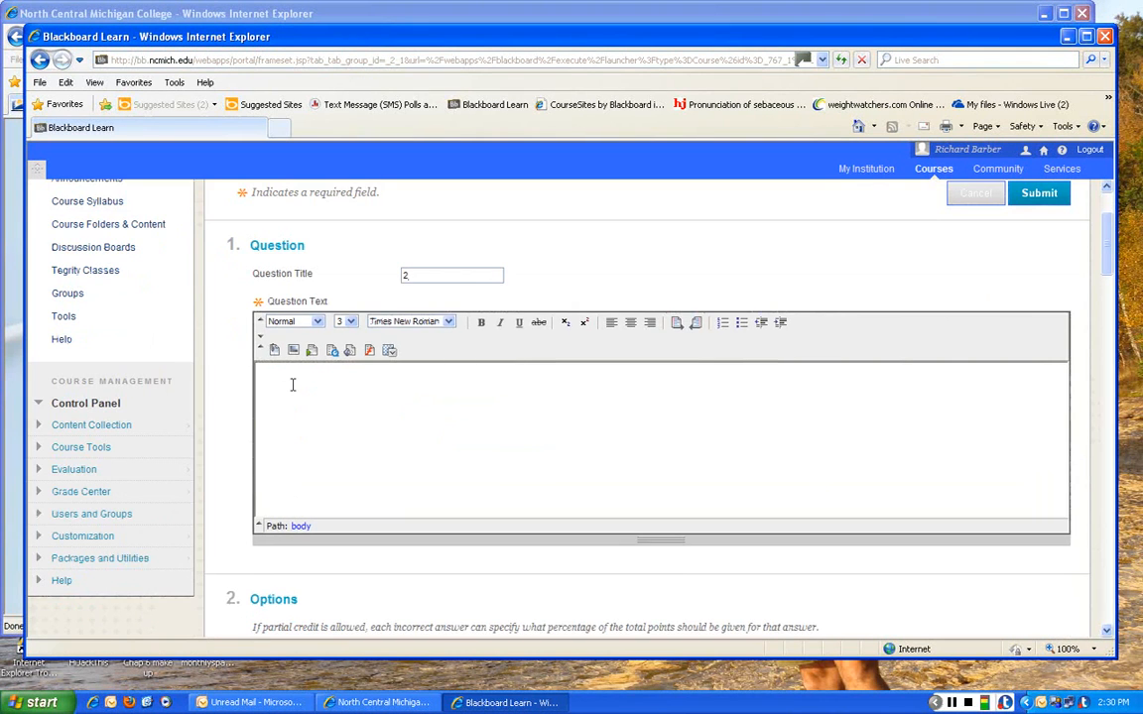
text(Mars is know )
text( as the ____ planet)
scroll(297, 387, down, 3)
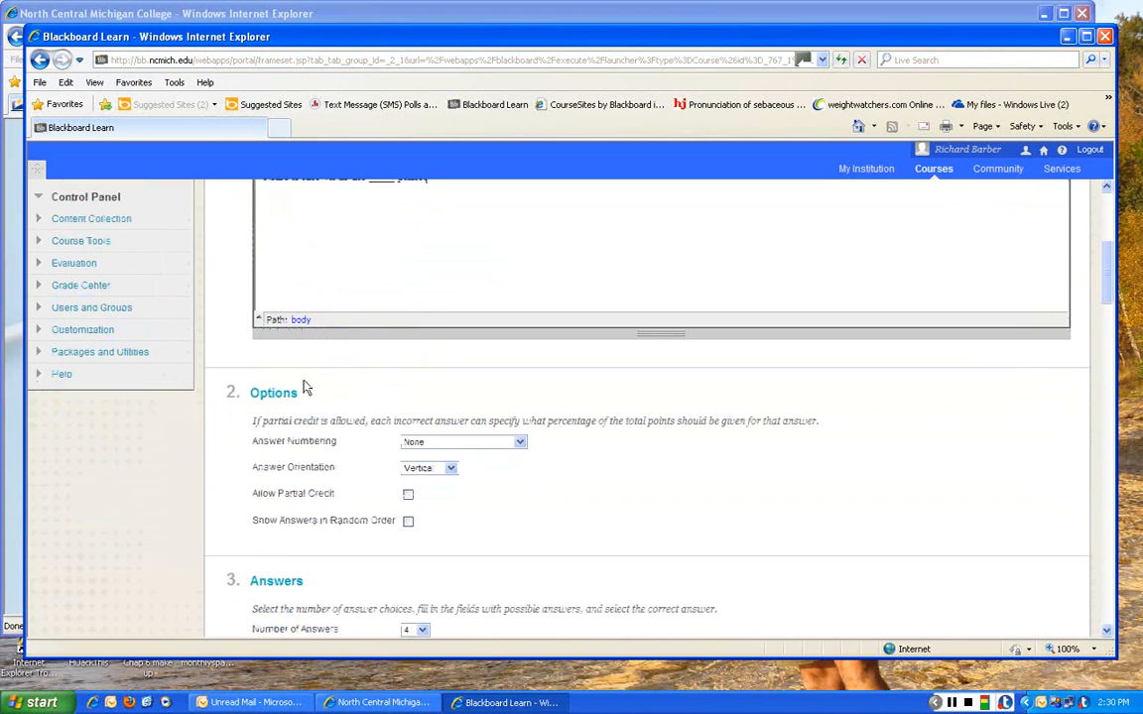
- Set answer numbering to Uppercase Letters (A, B, C) and enable showing answers in random order
click(520, 442)
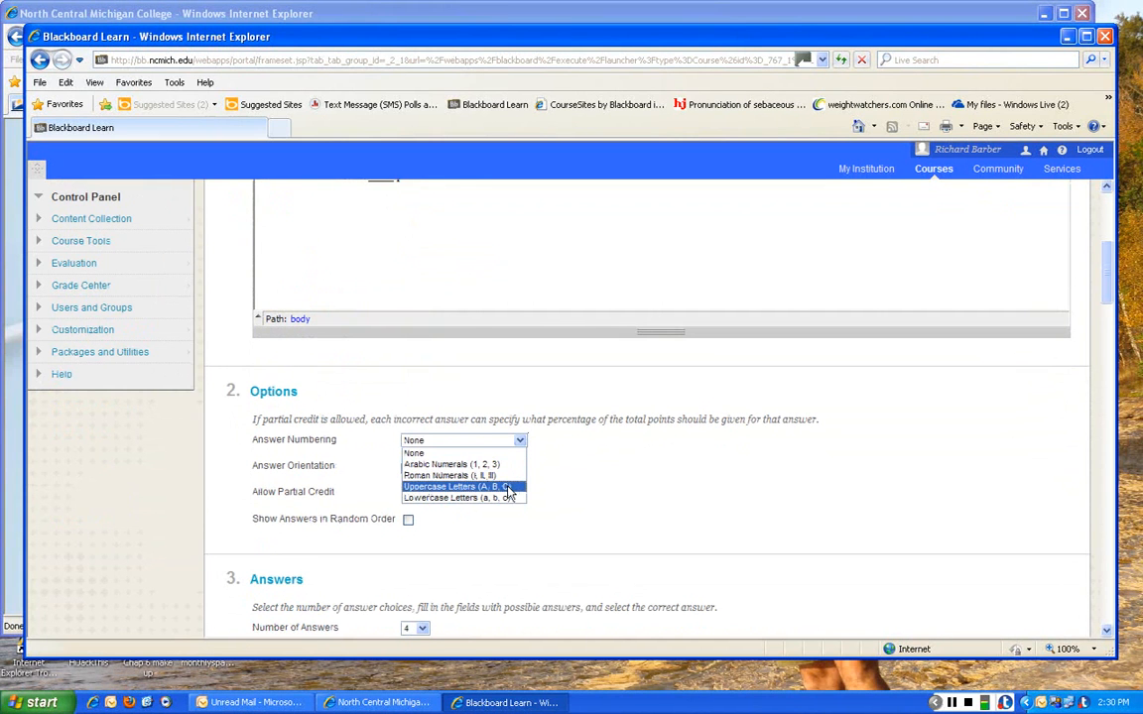
click(507, 487)
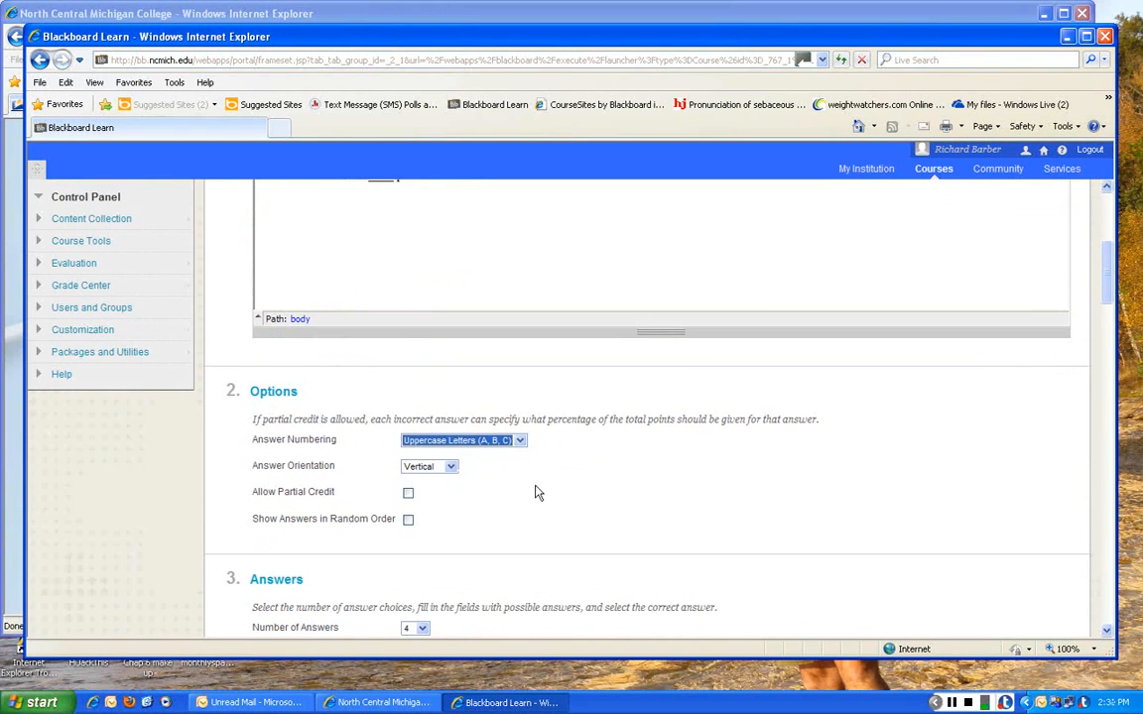
scroll(536, 492, down, 3)
click(408, 382)
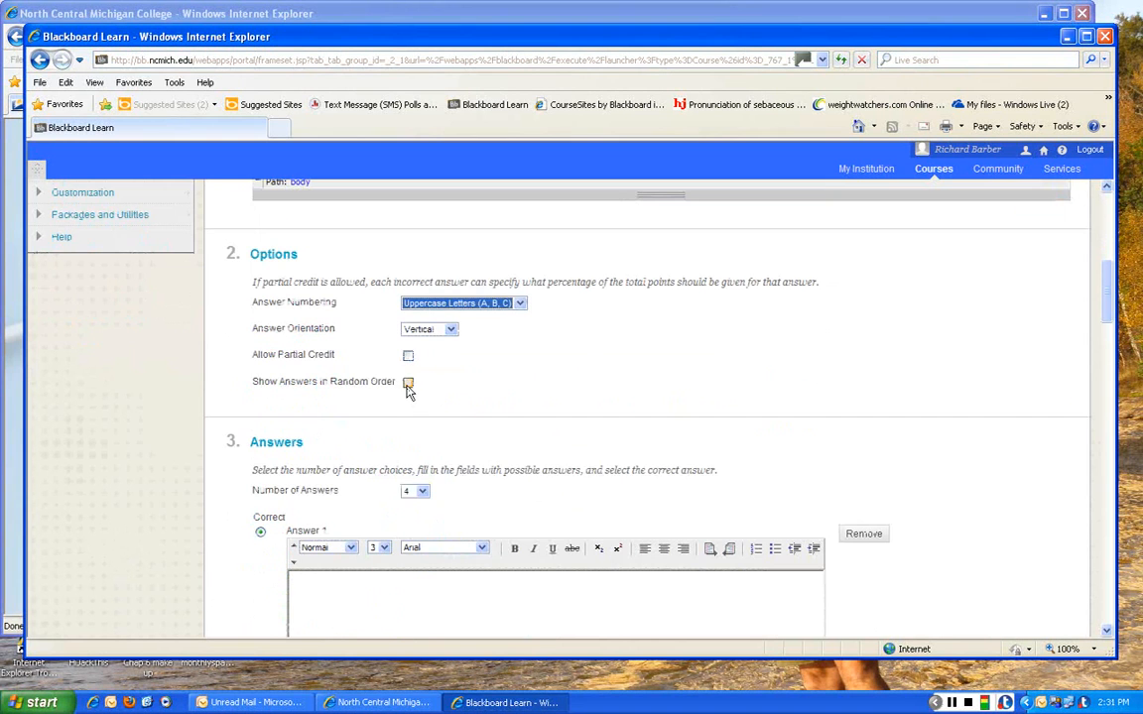
- Enter "red" as the text of Answer 1 and "blue" as the text of Answer 2
scroll(493, 399, down, 2)
scroll(504, 401, down, 2)
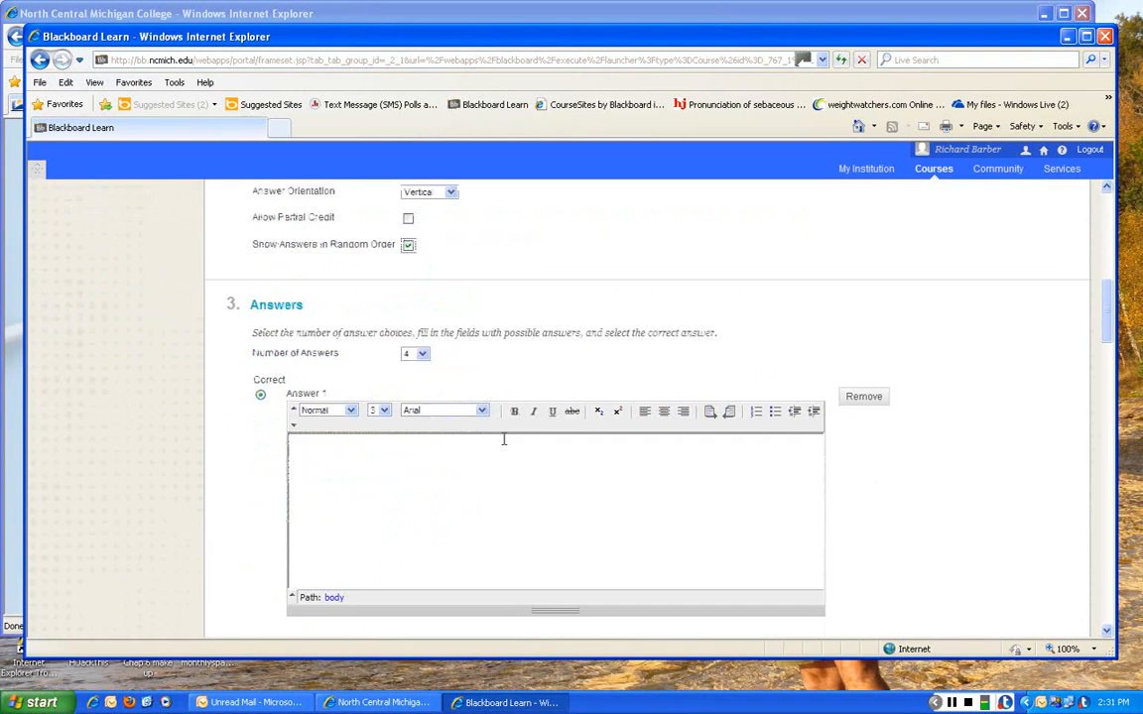
click(308, 443)
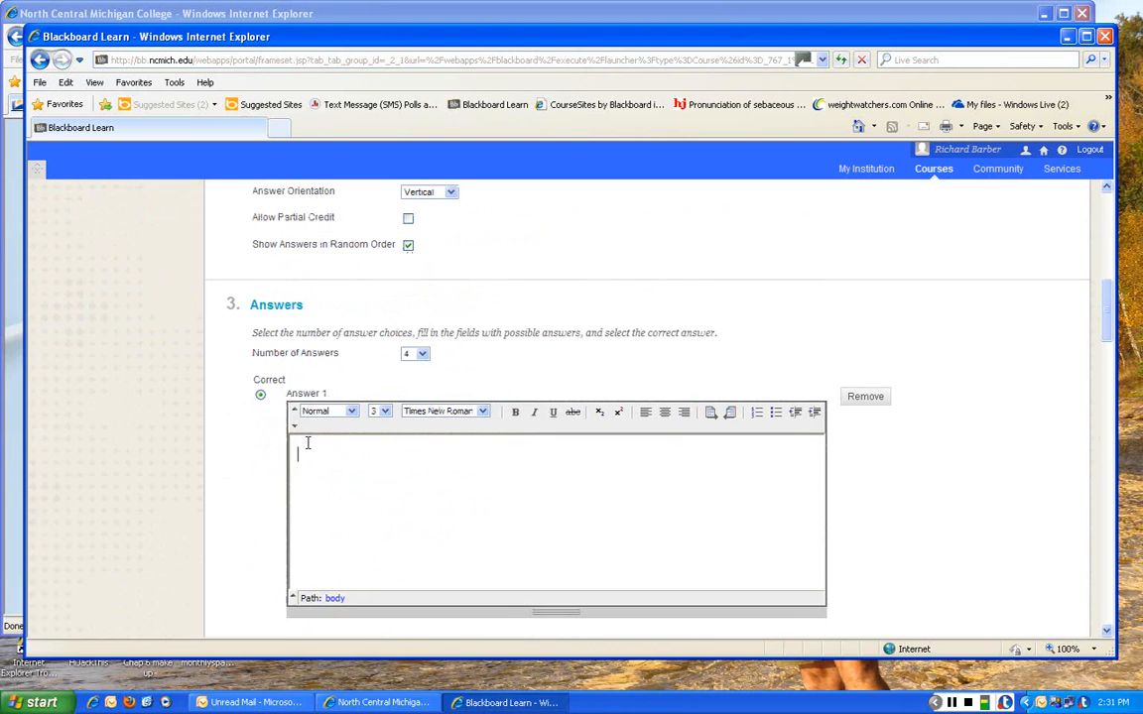
text(red)
scroll(317, 377, down, 4)
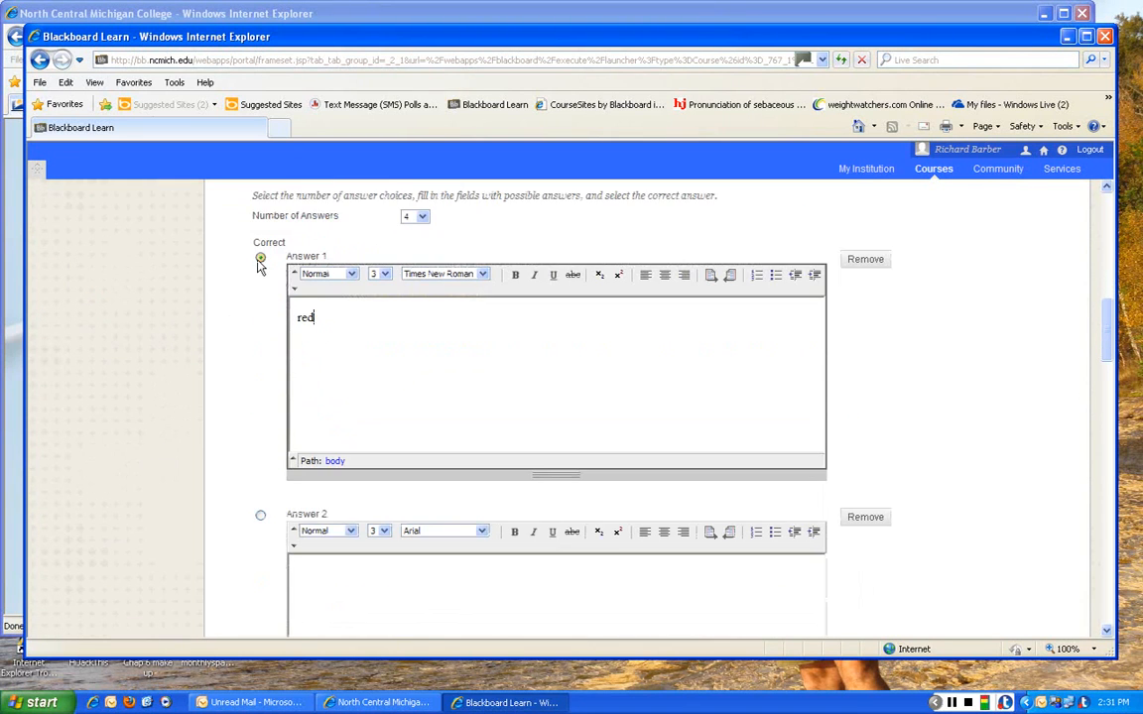
scroll(411, 355, down, 2)
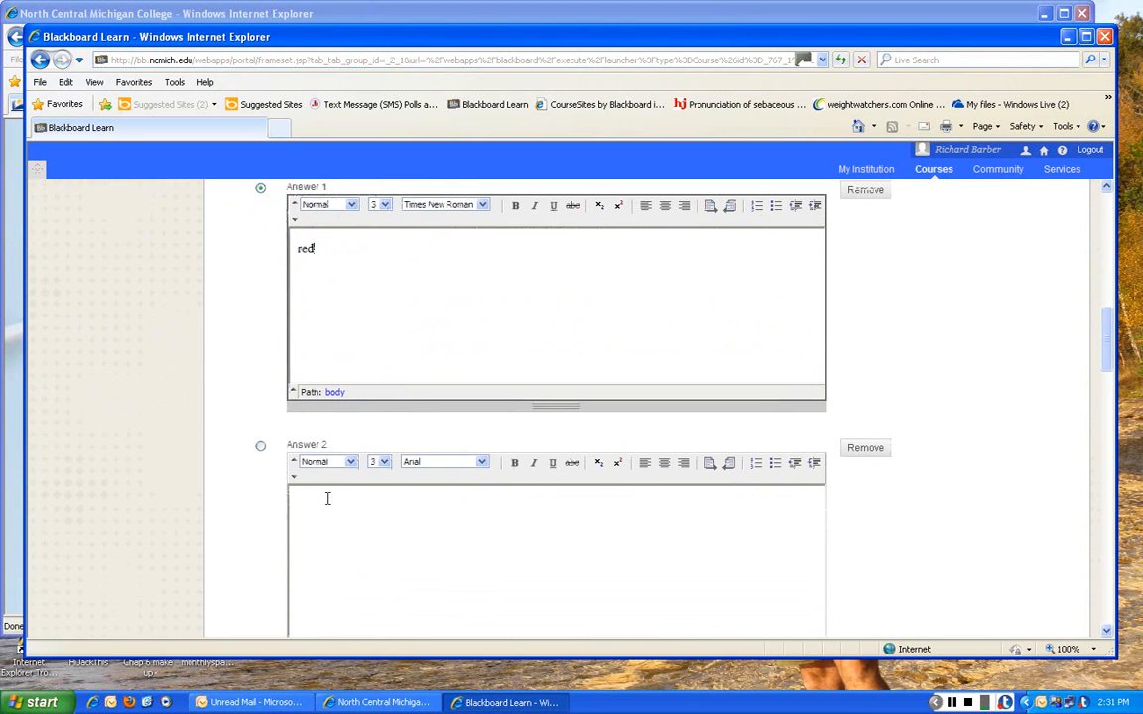
click(328, 498)
text(blue)
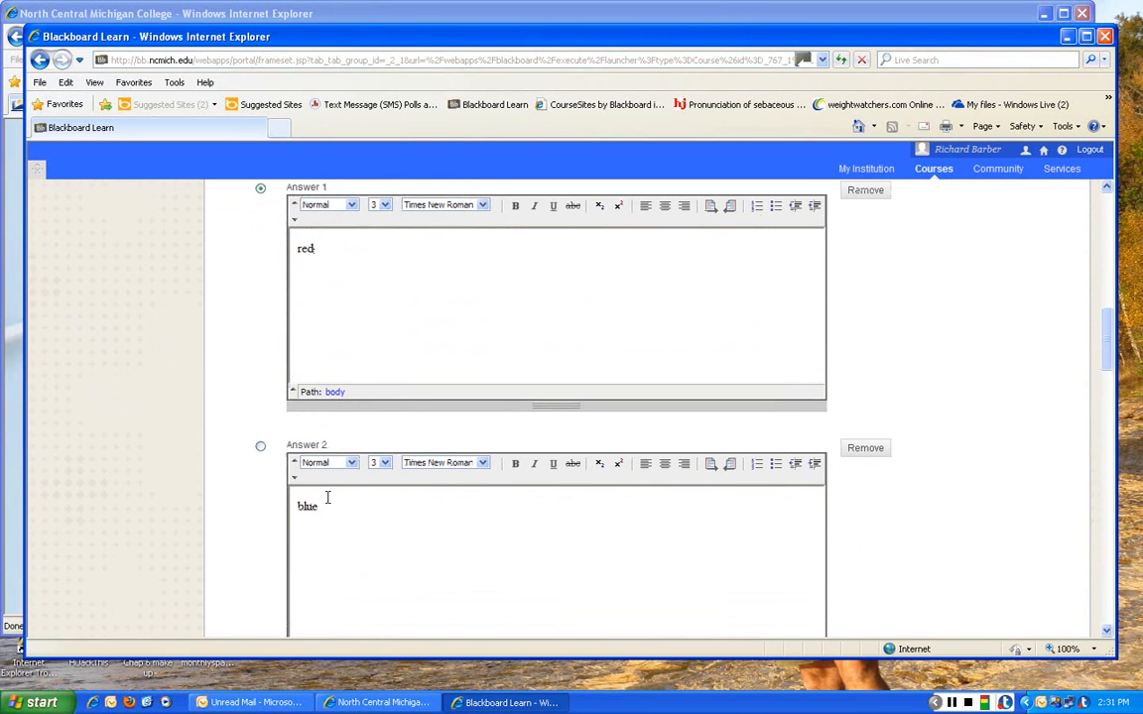
- Enter "white" as the text of Answer 3 and "green" as the text of Answer 4
scroll(328, 498, down, 3)
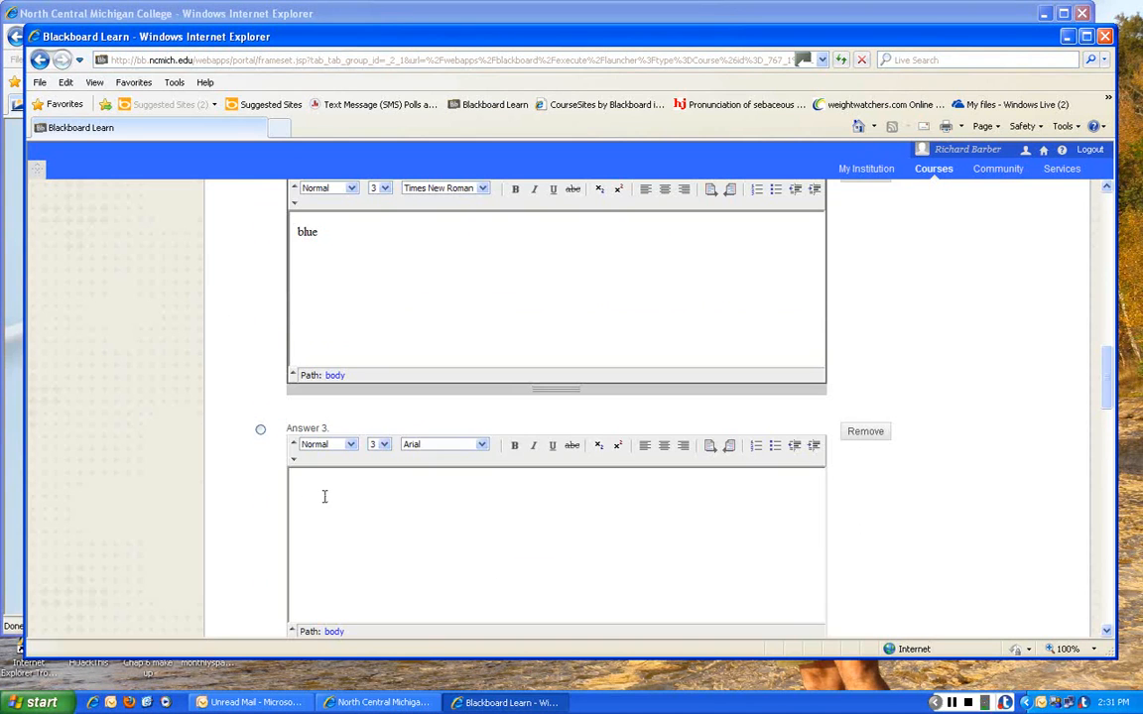
click(323, 496)
text(whi)
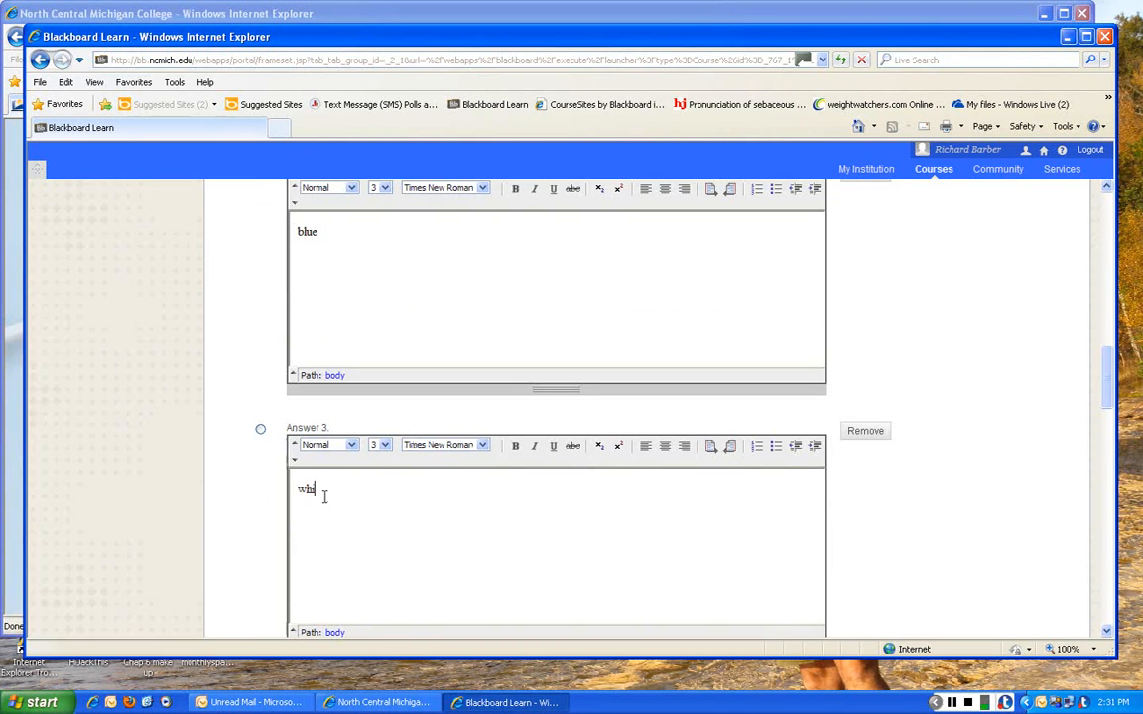
text(te)
scroll(321, 496, down, 2)
click(317, 534)
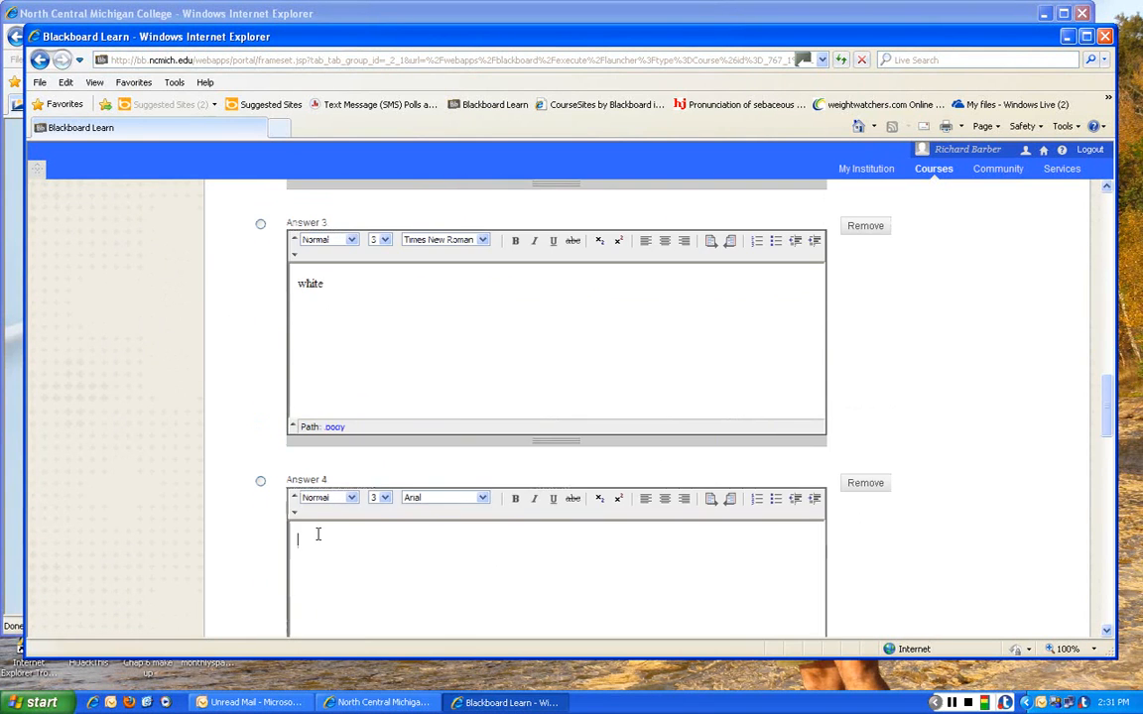
text(green)
- Leave the feedback, categories and instructor notes empty and submit the Mars question
scroll(516, 559, down, 3)
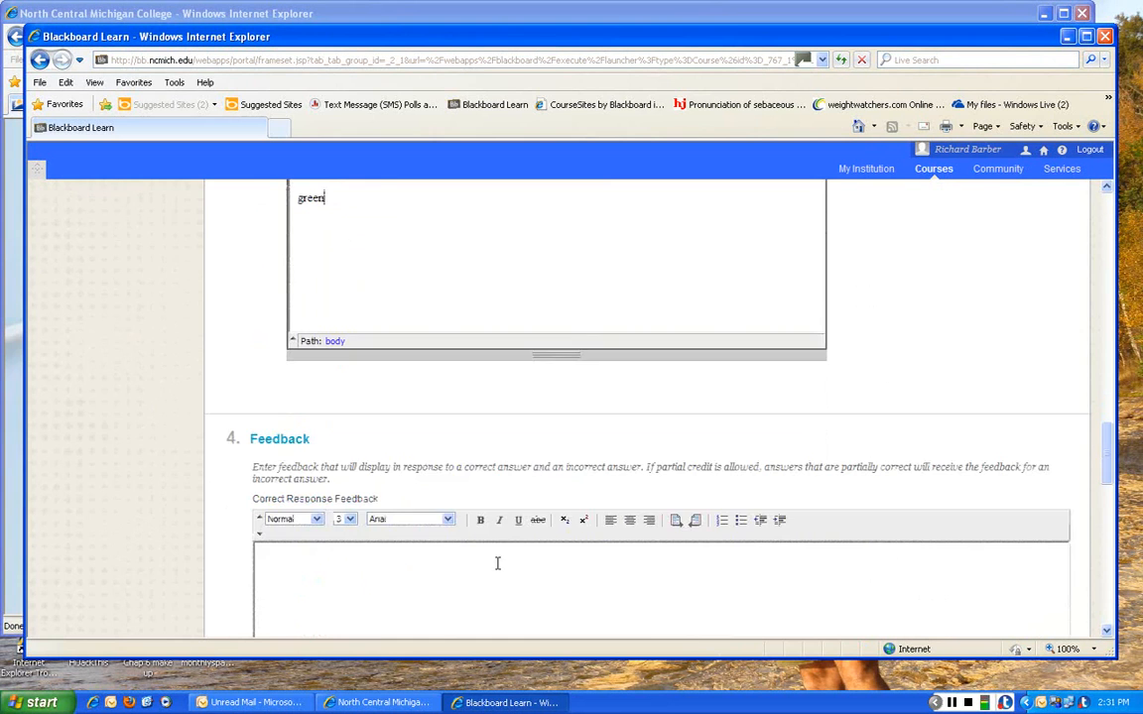
scroll(498, 564, down, 6)
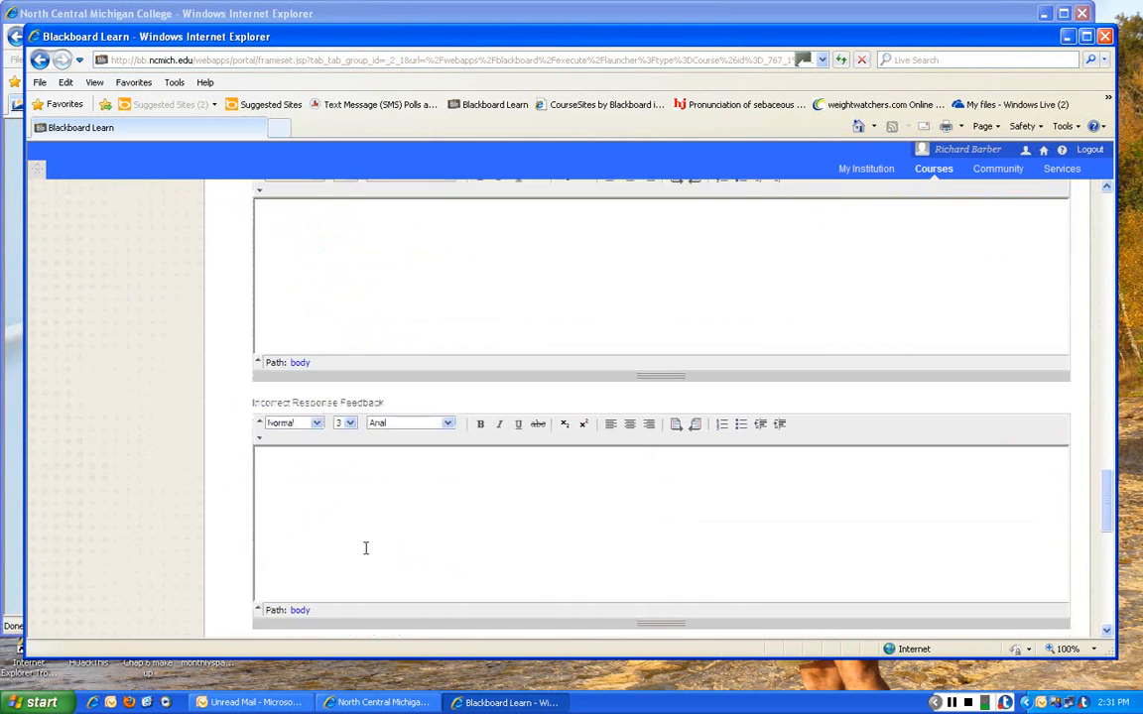
scroll(373, 551, down, 5)
scroll(888, 574, down, 2)
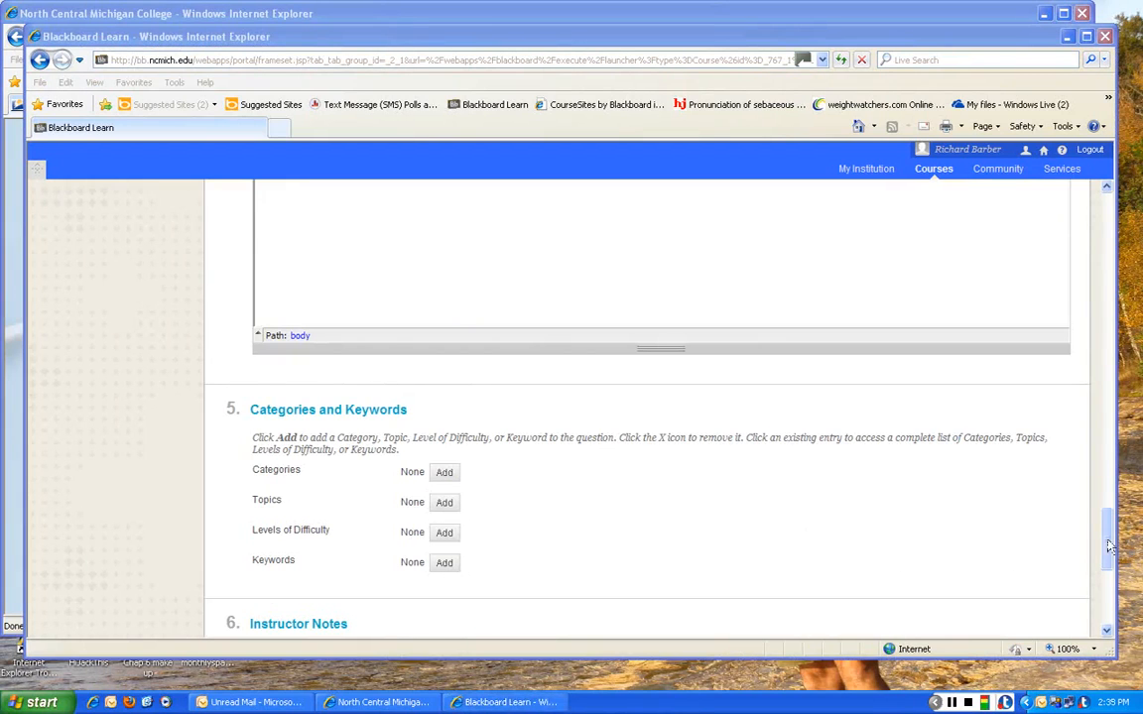
scroll(1000, 491, down, 3)
scroll(1104, 565, down, 3)
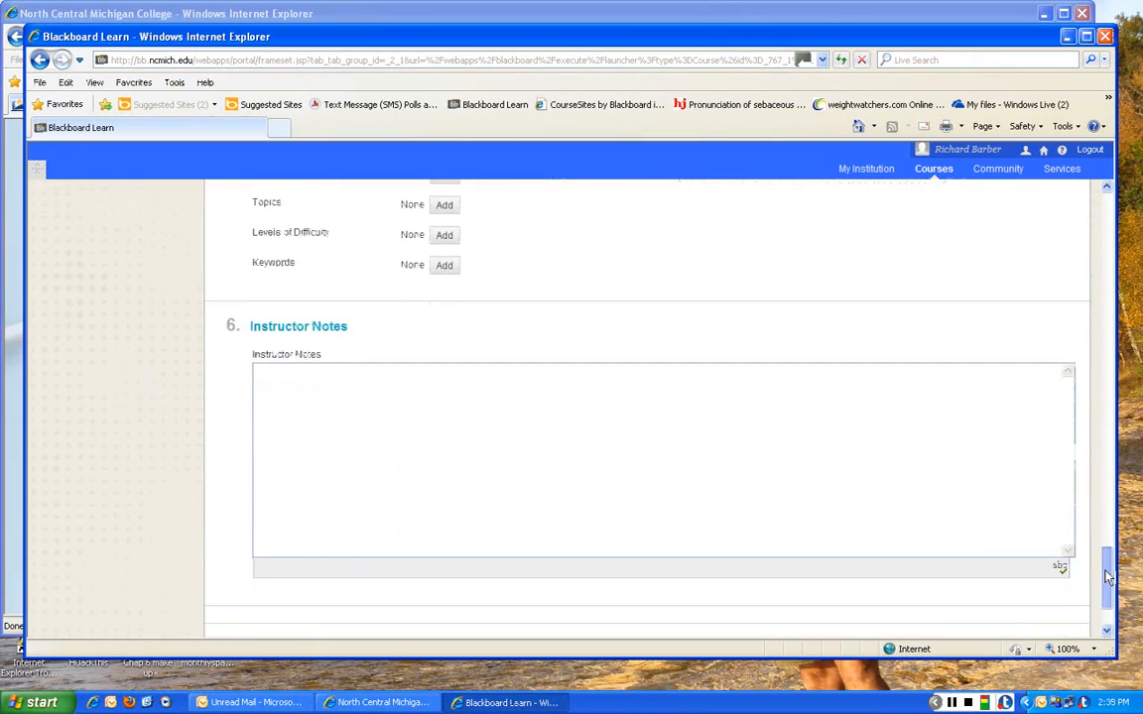
click(1037, 592)
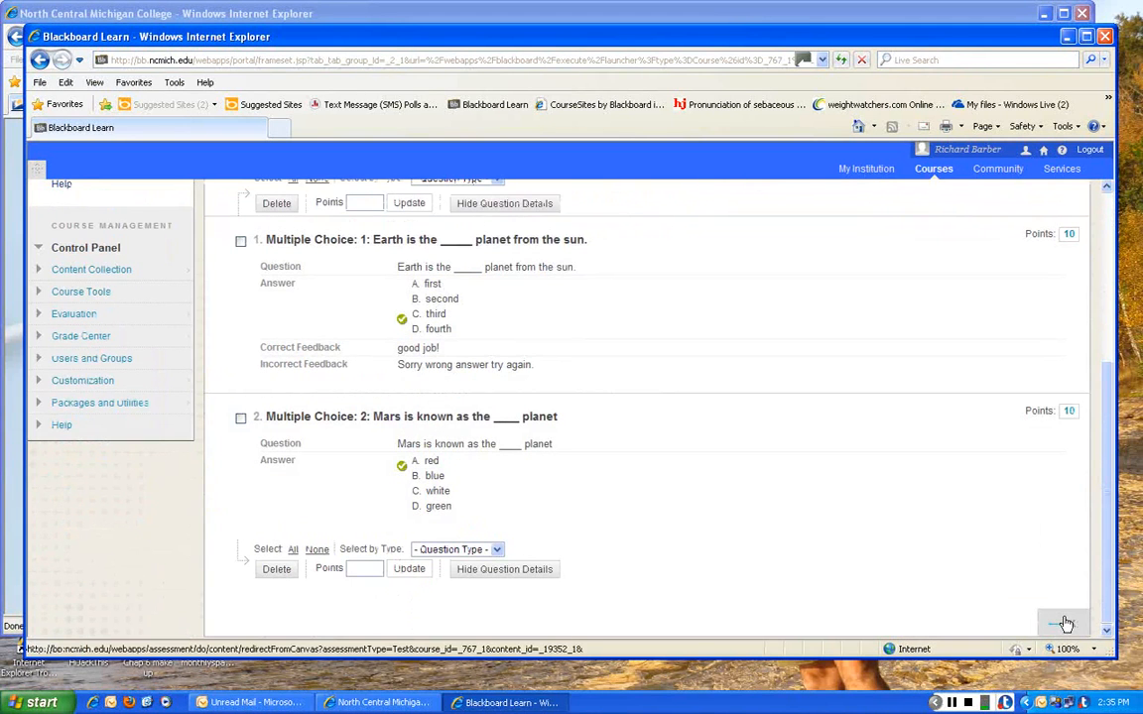
- Finish editing the test questions and add the existing On-line Training Test to the course content area
click(1064, 623)
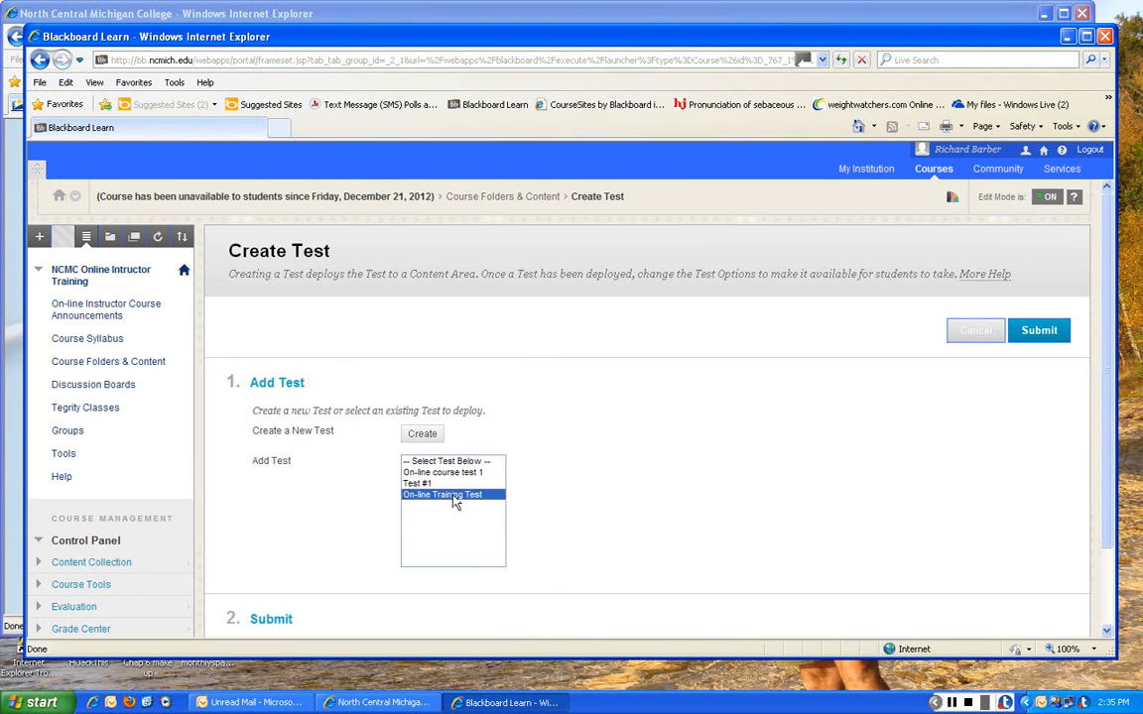
click(1039, 332)
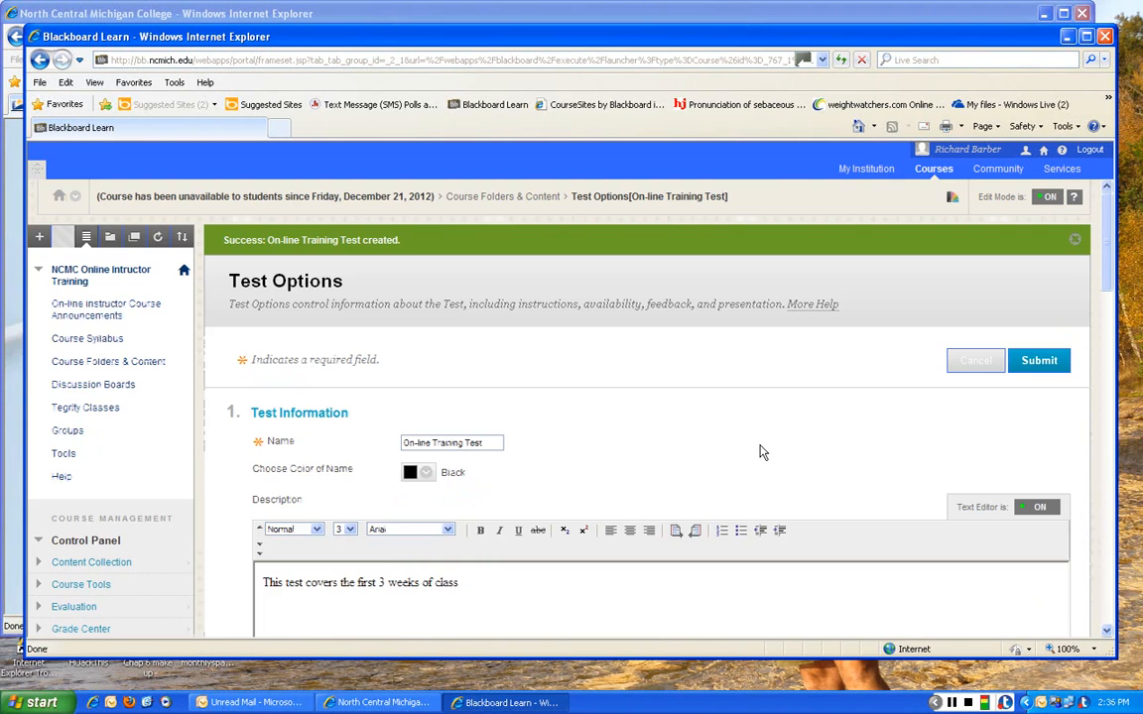
- In the test availability options, make the link available and enable Force Completion
scroll(758, 452, down, 3)
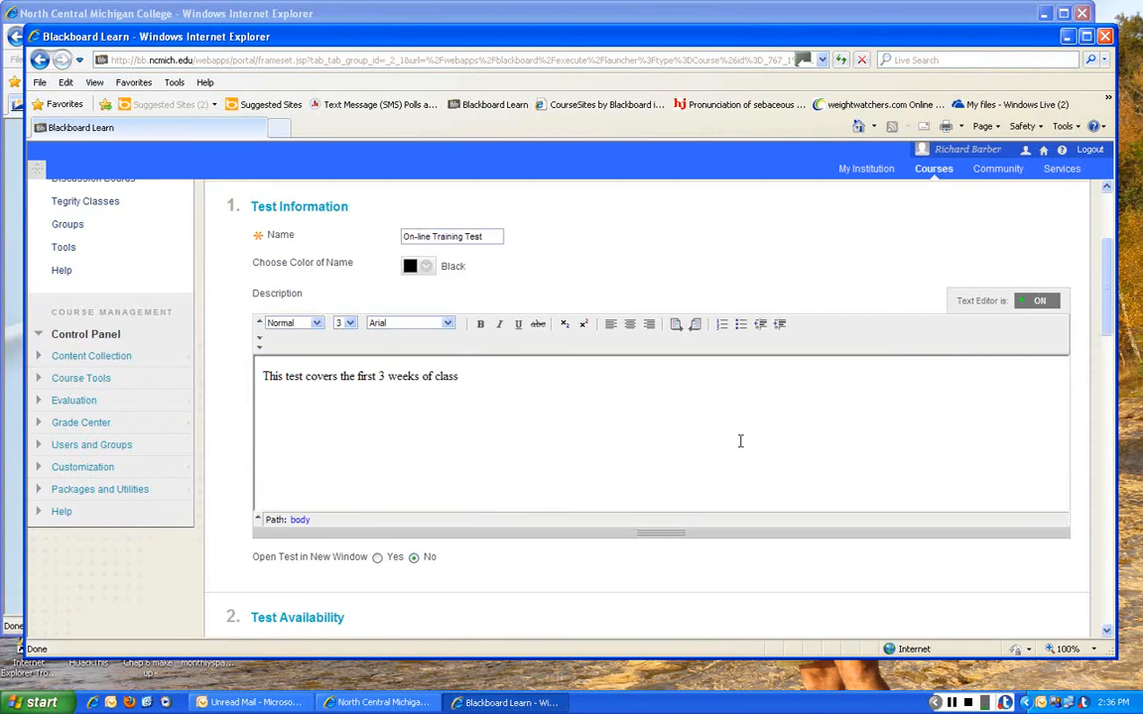
scroll(741, 440, down, 4)
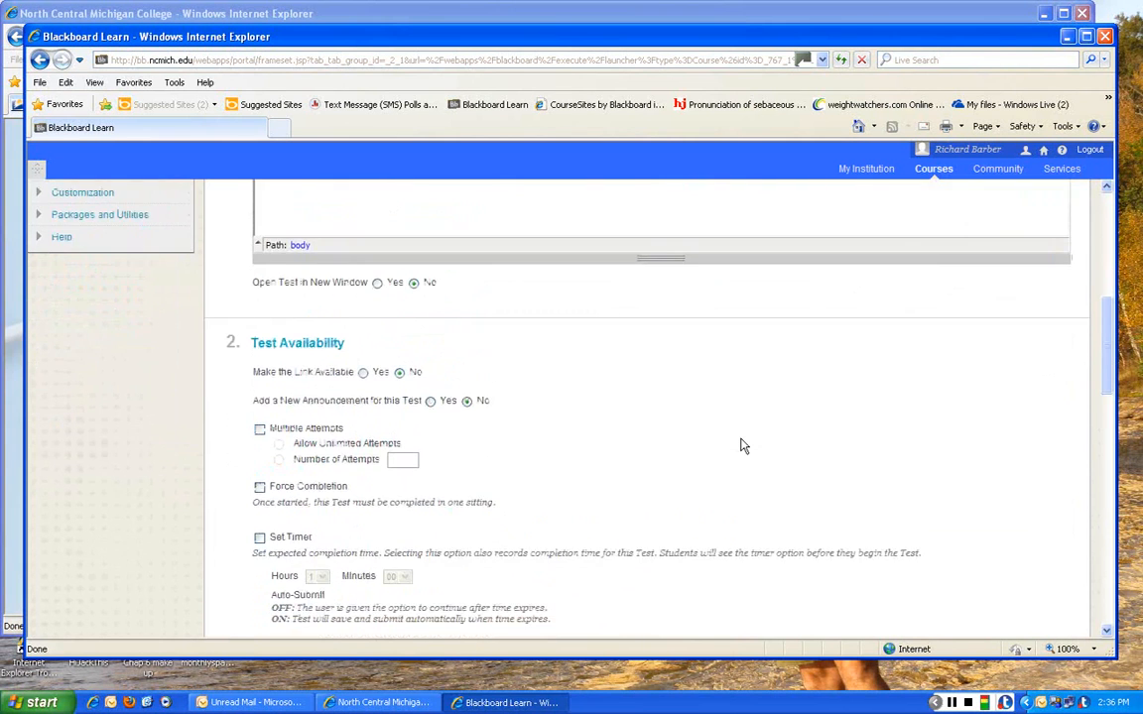
scroll(742, 447, down, 2)
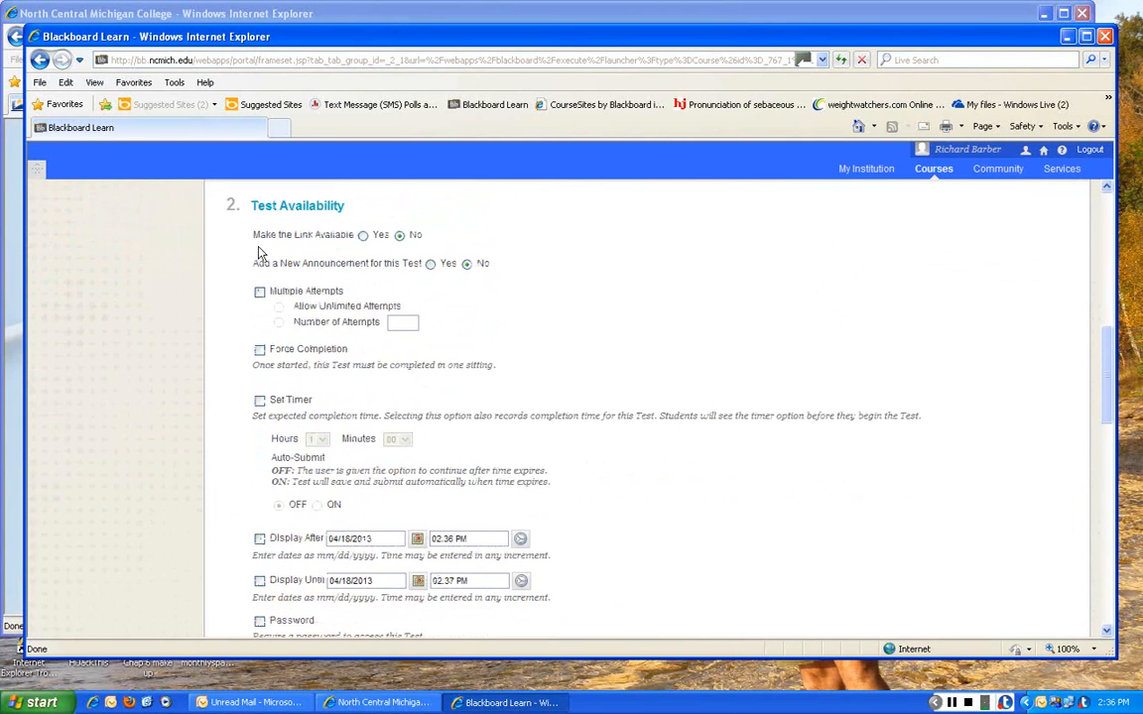
click(364, 237)
scroll(617, 312, down, 1)
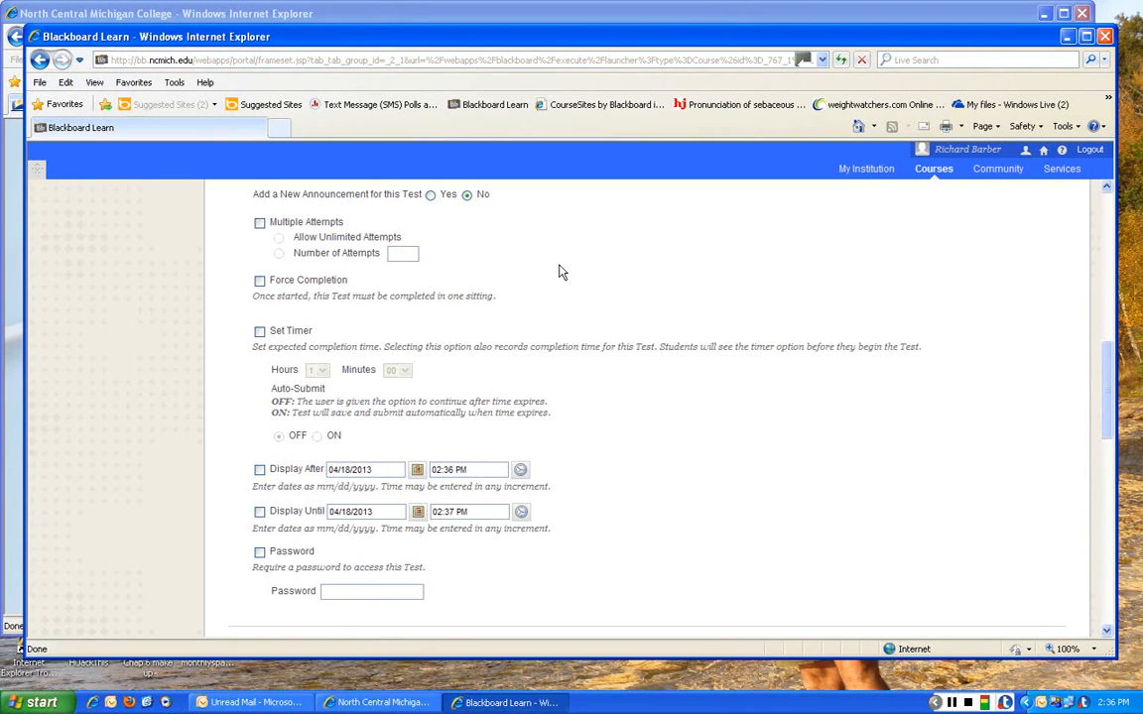
click(260, 282)
- Enable the test timer and set it to 0 hours and 15 minutes
click(260, 331)
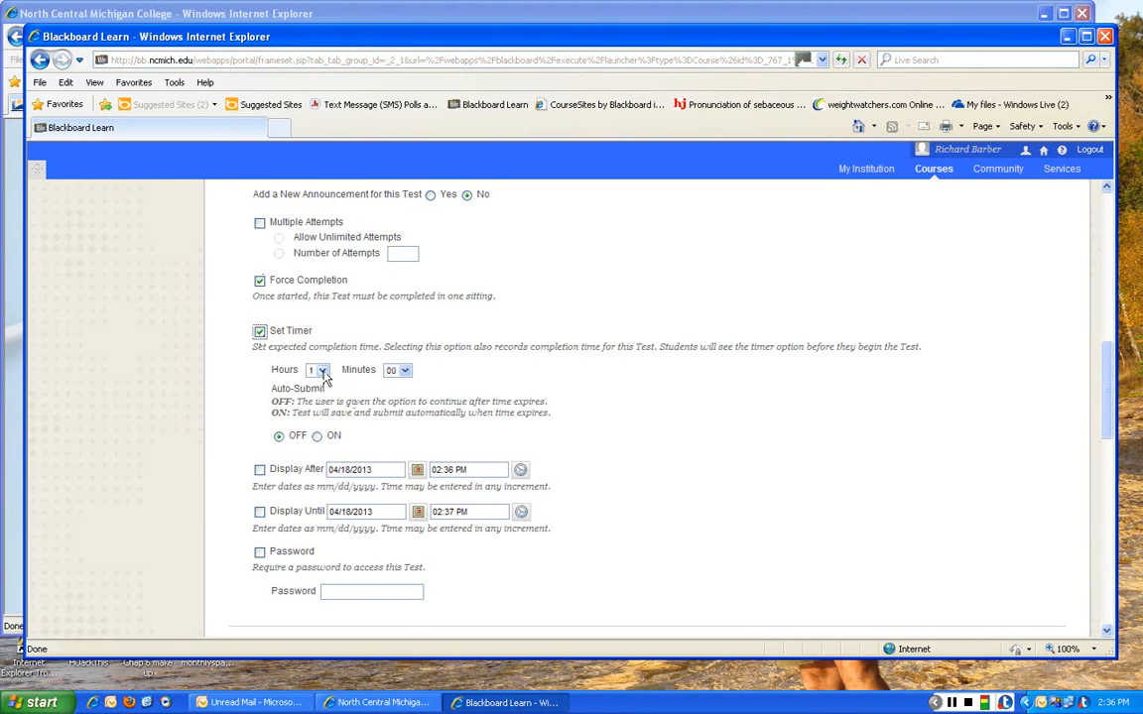
click(322, 370)
click(313, 384)
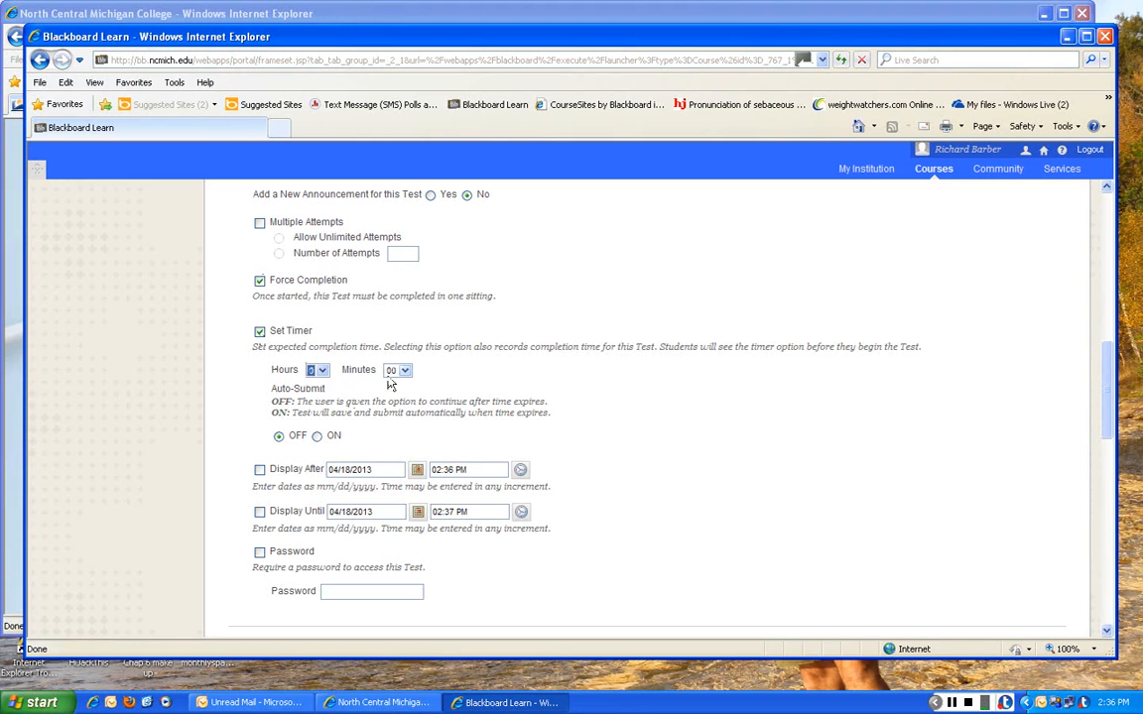
click(405, 372)
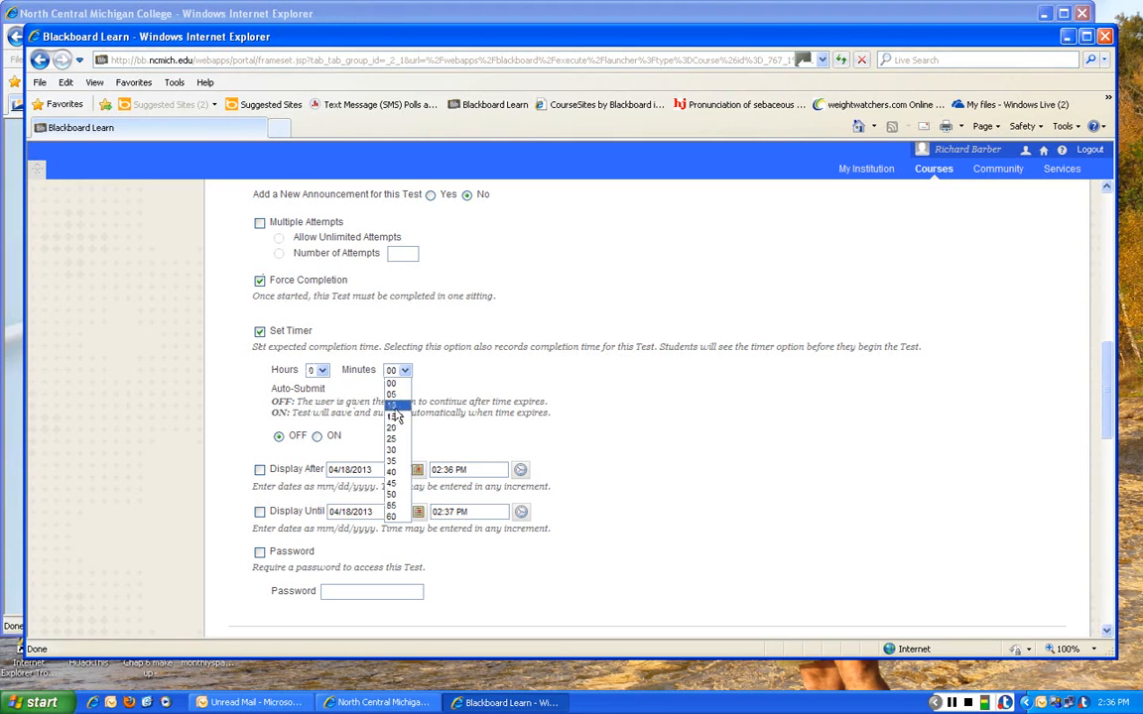
click(394, 417)
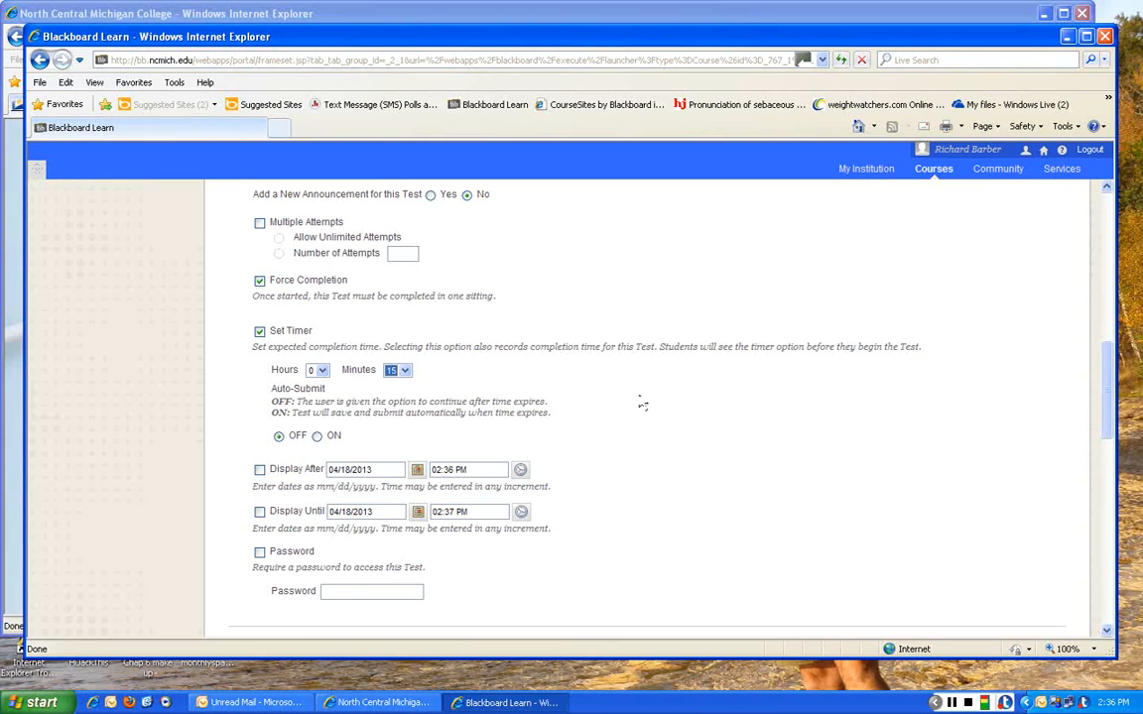
- Include Feedback among the feedback types displayed upon completion of the test
scroll(643, 404, down, 1)
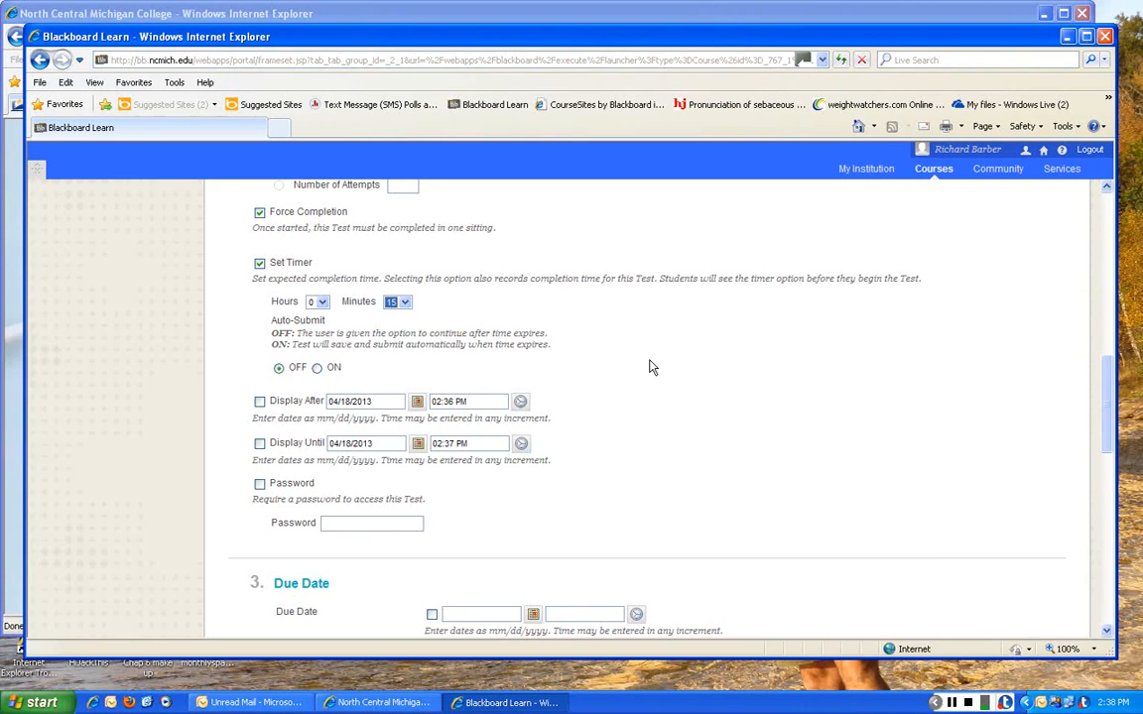
scroll(650, 367, down, 1)
scroll(650, 367, down, 1)
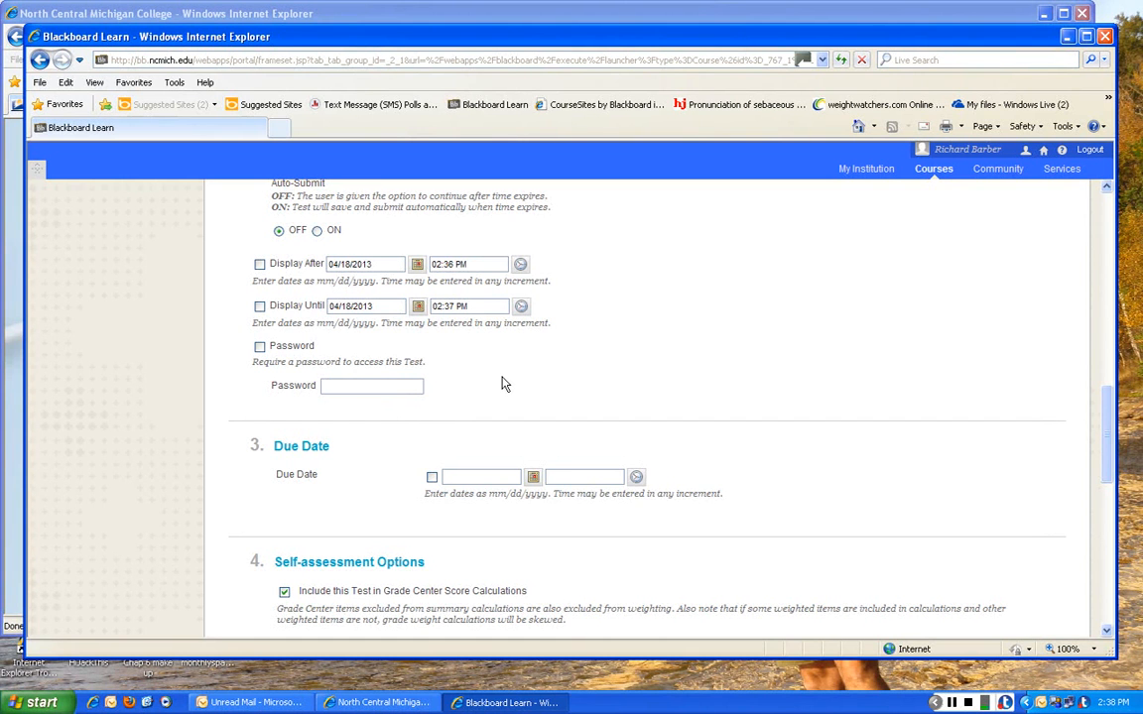
scroll(503, 384, down, 4)
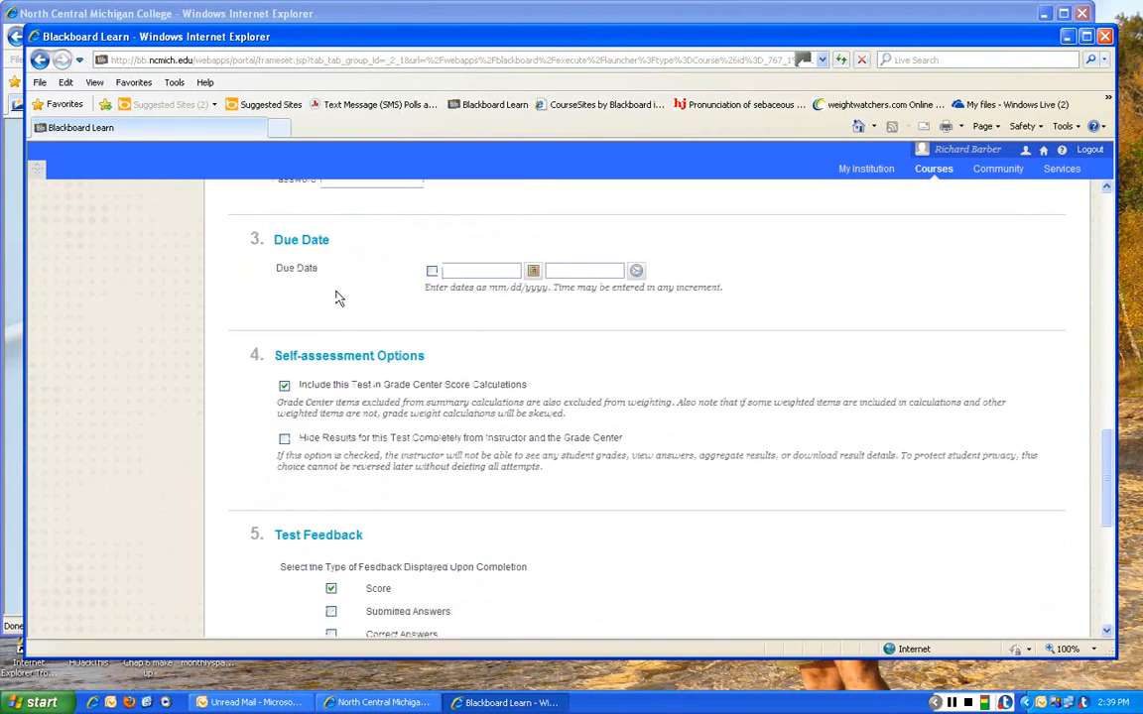
scroll(503, 337, down, 1)
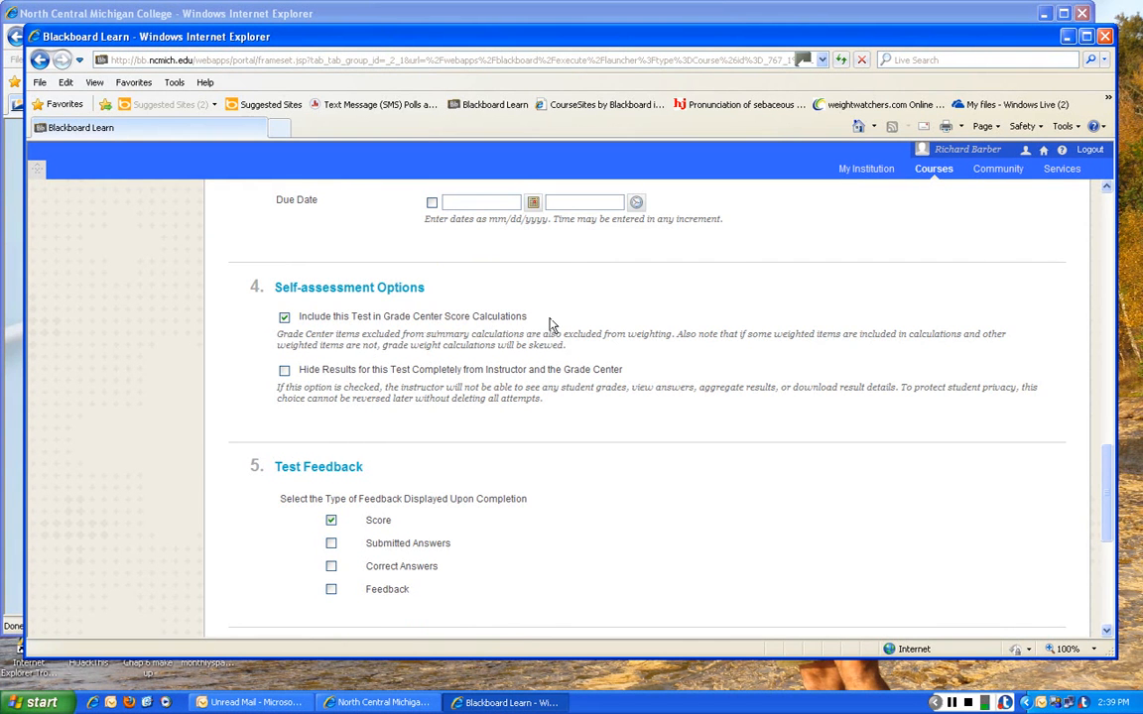
scroll(551, 325, down, 2)
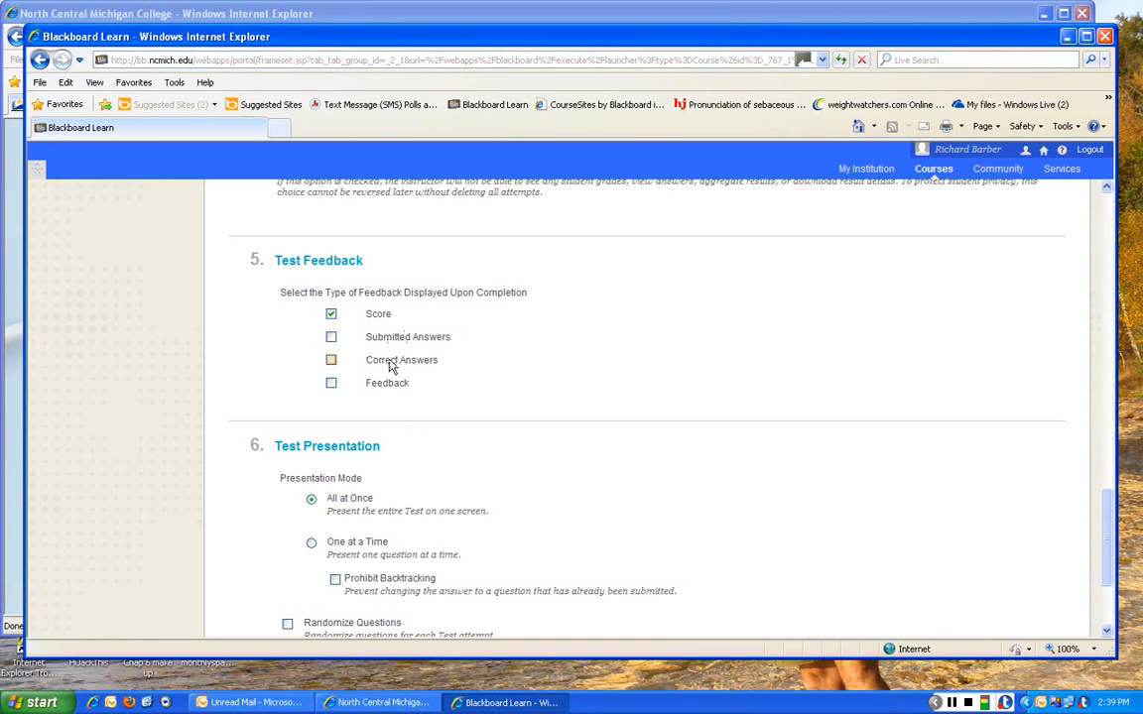
click(331, 384)
- Present questions One at a Time with Prohibit Backtracking and Randomize Questions enabled, and submit the test options
scroll(643, 386, down, 4)
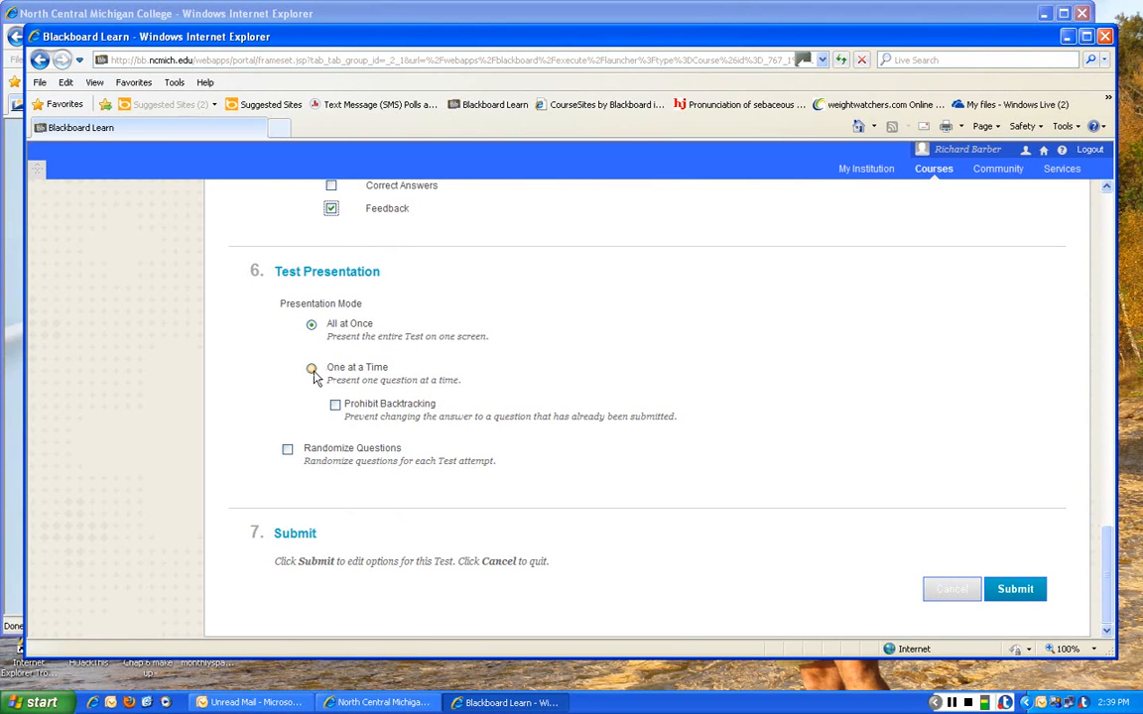
click(335, 404)
click(311, 368)
click(286, 452)
click(1016, 591)
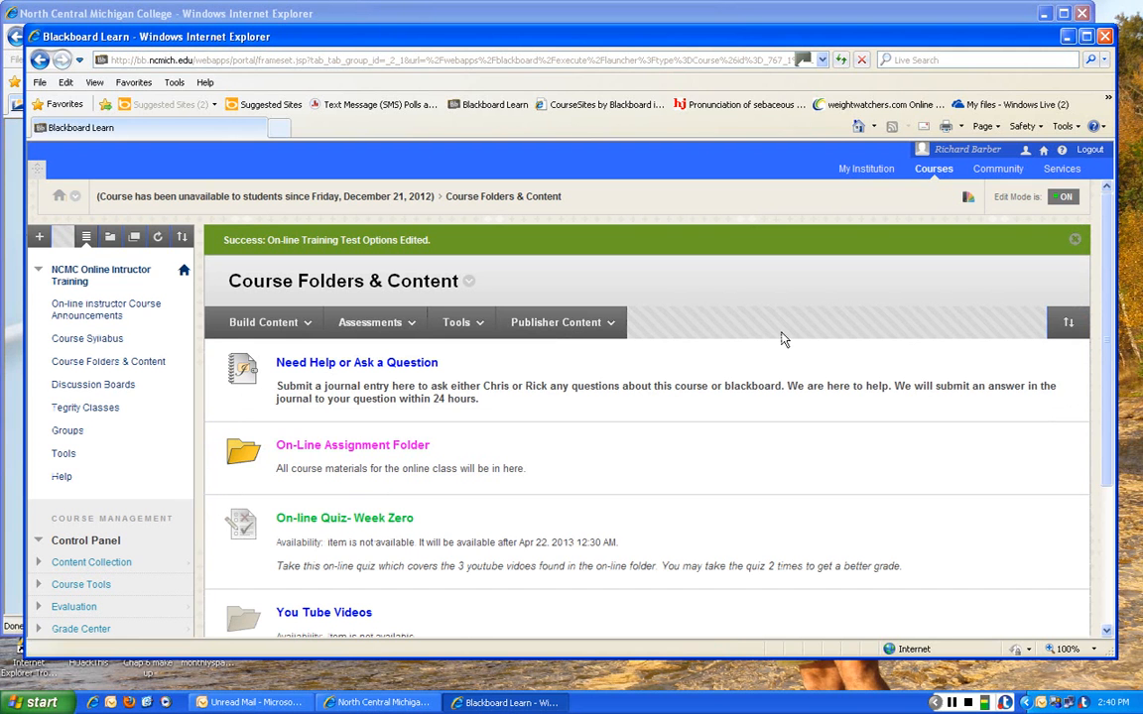
scroll(782, 340, down, 3)
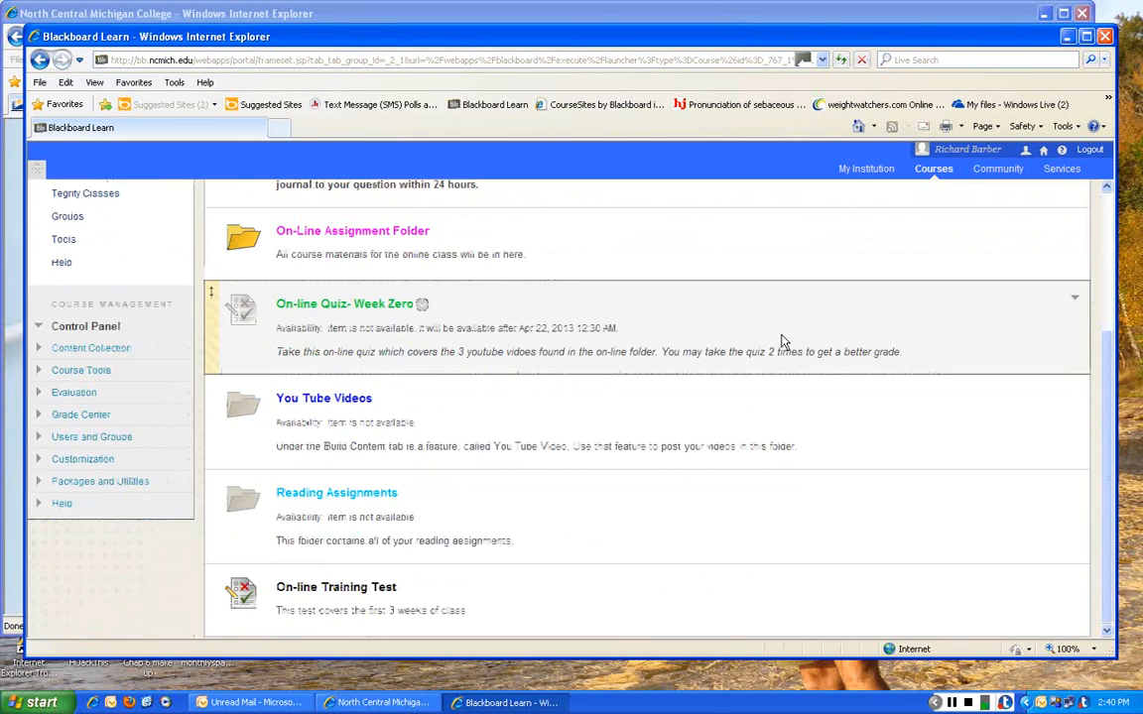